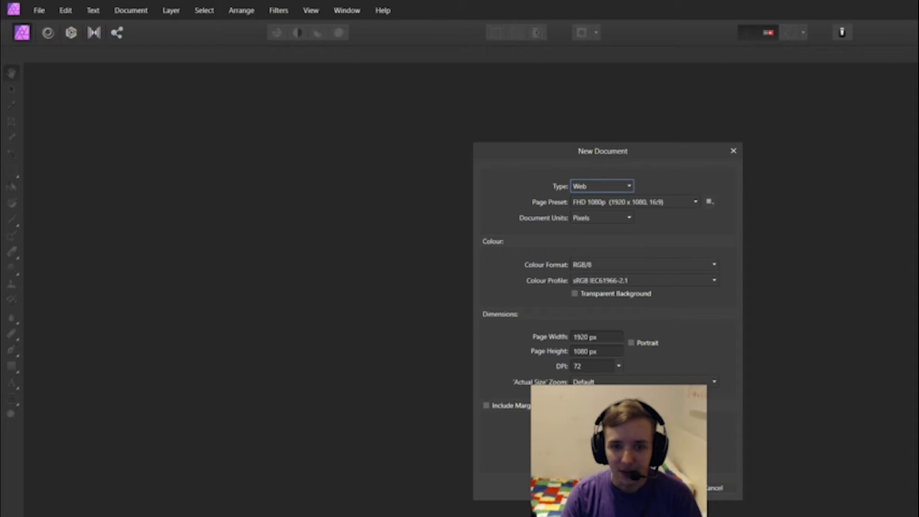
Create the 1920 x 1080 px Web document at 72 DPI and start a Perlin Noise filter on its background
{"action": "left_click", "coordinate": [670, 488]}
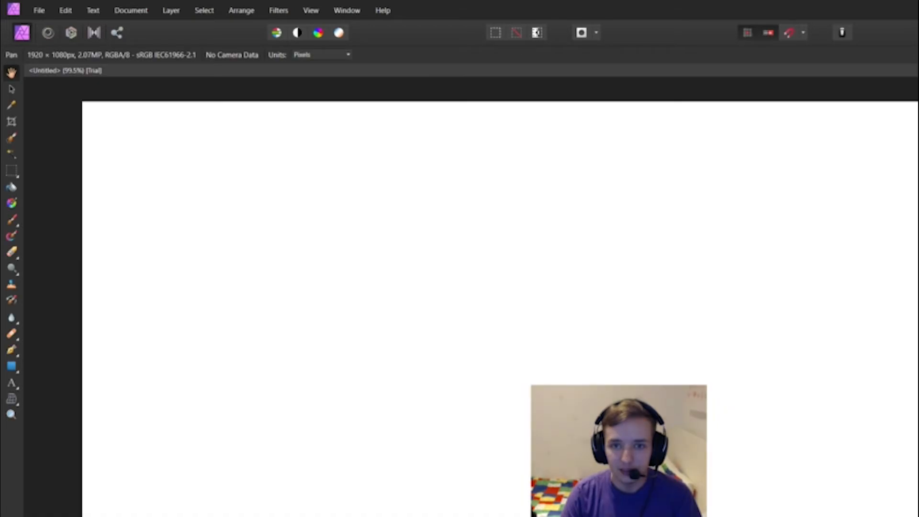
{"action": "left_click", "coordinate": [279, 10]}
{"action": "mouse_move", "coordinate": [268, 34]}
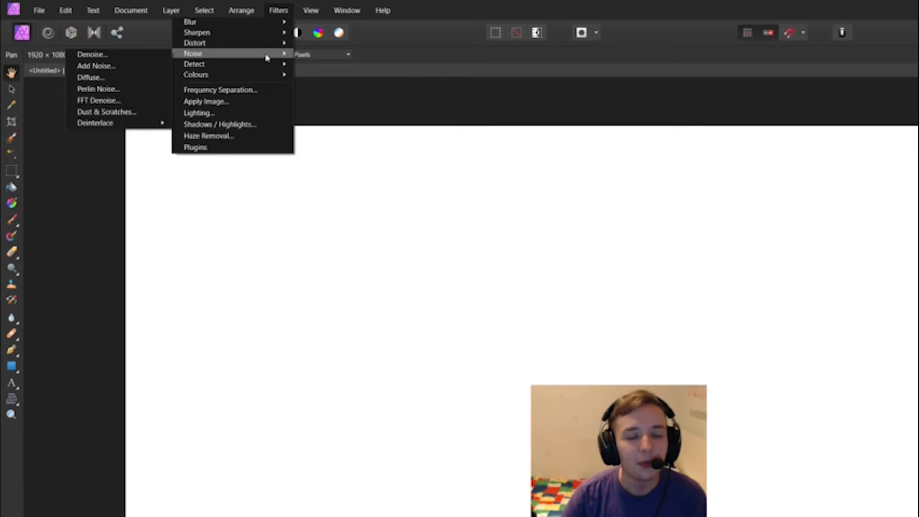
{"action": "left_click", "coordinate": [124, 90]}
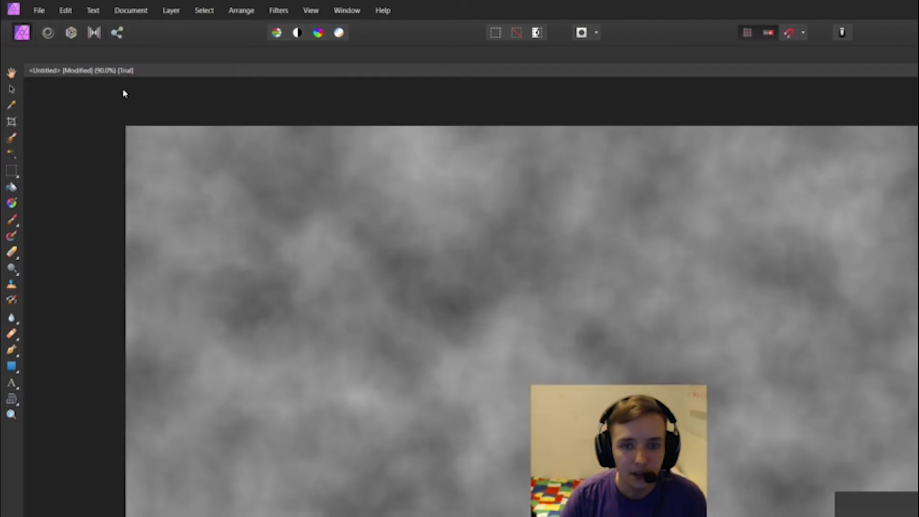
{"action": "left_click_drag", "start_coordinate": [678, 261], "coordinate": [885, 169]}
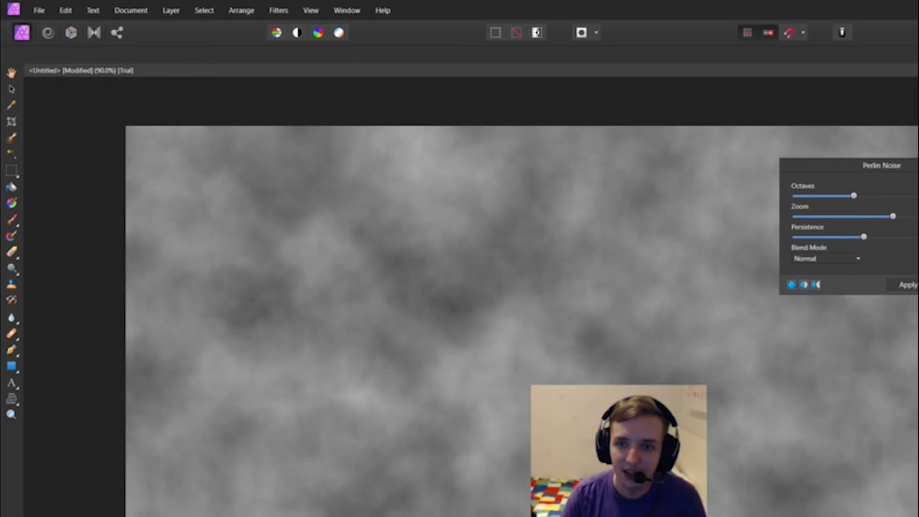
Raise the Perlin noise octaves and persistence, lower the zoom for a finer cloud texture, and keep the Normal blend mode
{"action": "left_click_drag", "start_coordinate": [855, 196], "coordinate": [908, 201]}
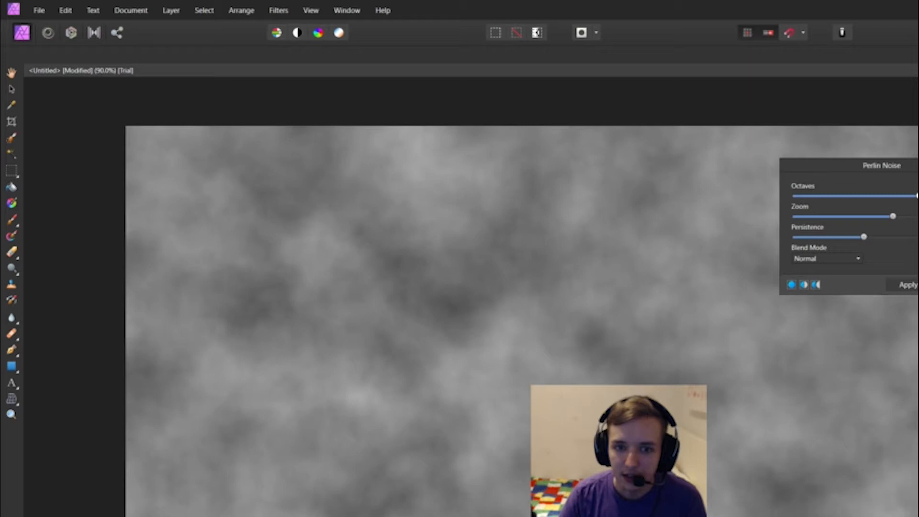
{"action": "left_click", "coordinate": [807, 197]}
{"action": "left_click", "coordinate": [897, 200]}
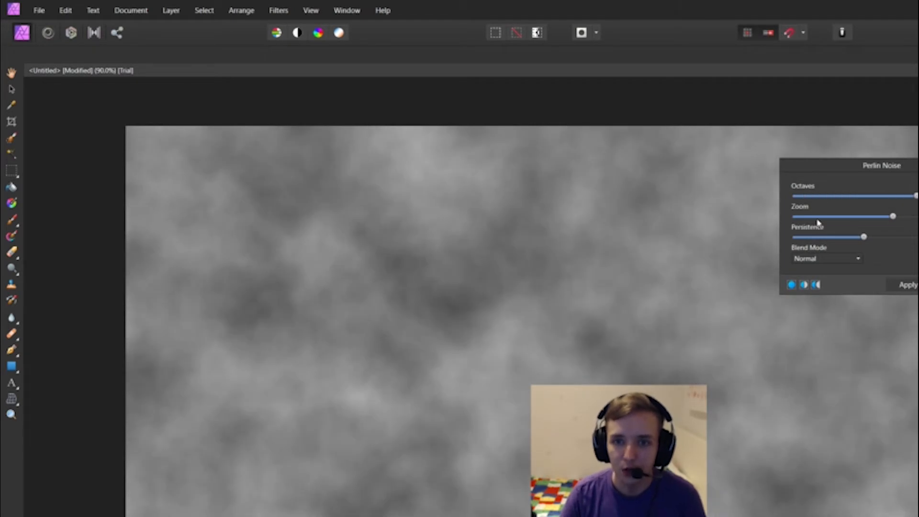
{"action": "left_click_drag", "start_coordinate": [894, 216], "coordinate": [838, 221]}
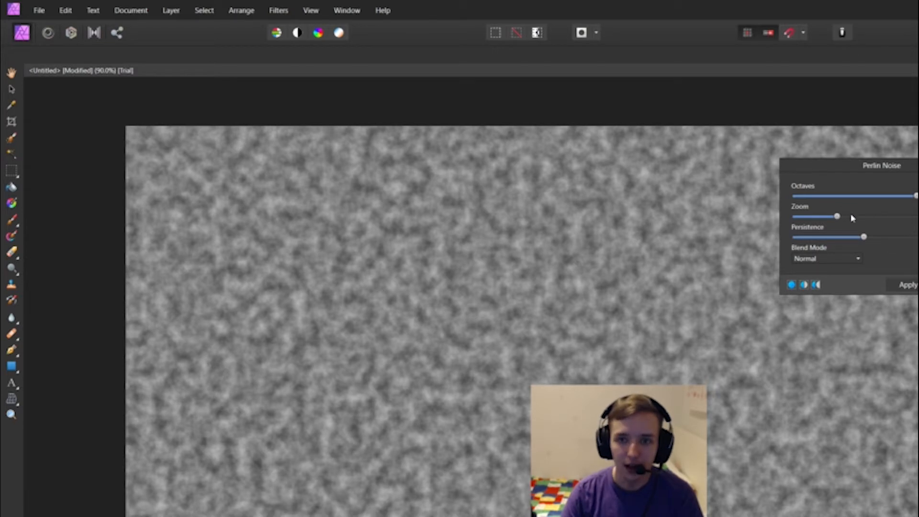
{"action": "left_click_drag", "start_coordinate": [852, 218], "coordinate": [904, 242]}
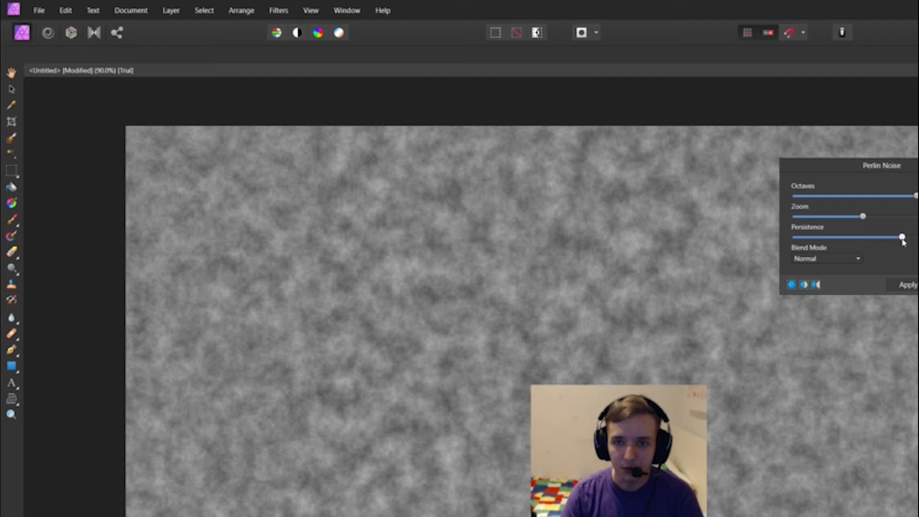
{"action": "left_click", "coordinate": [854, 259]}
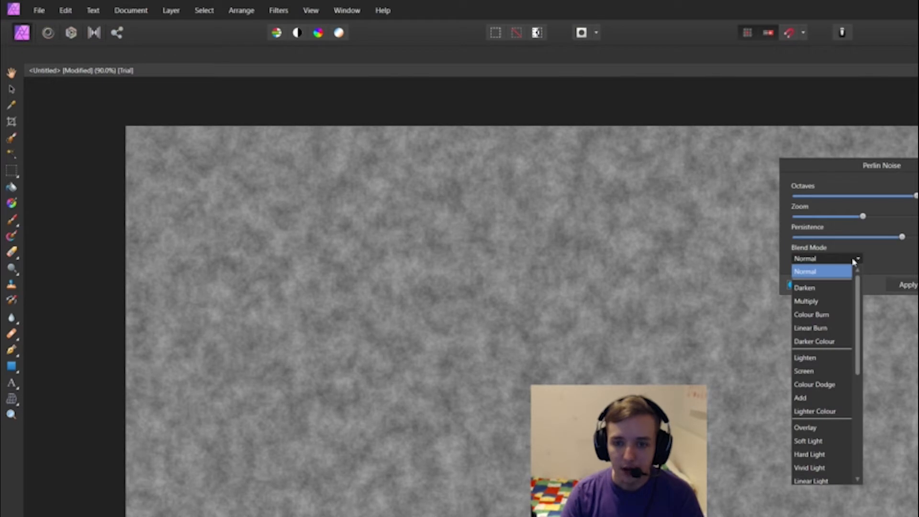
{"action": "left_click", "coordinate": [854, 259]}
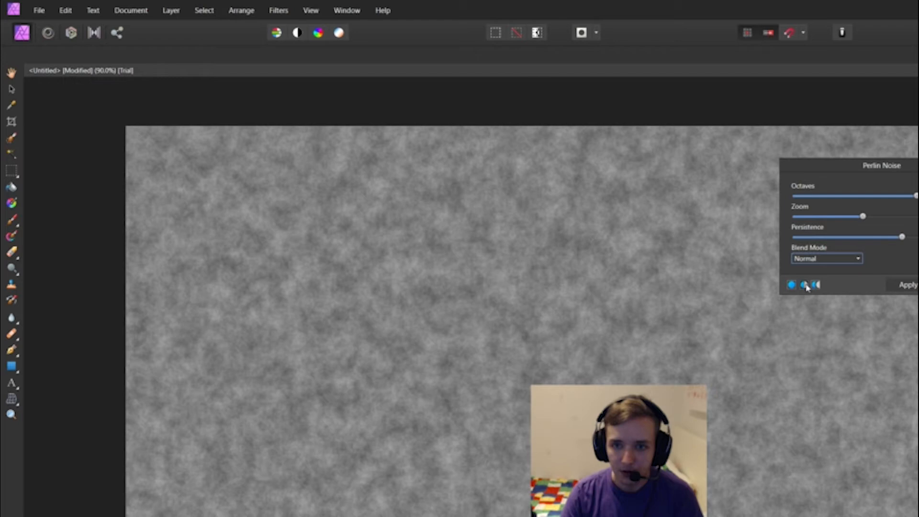
Compare the noise with the original in the split and mirrored previews, return to the full preview, and apply the Perlin Noise filter
{"action": "left_click", "coordinate": [805, 285]}
{"action": "left_click", "coordinate": [790, 286]}
{"action": "left_click", "coordinate": [805, 285]}
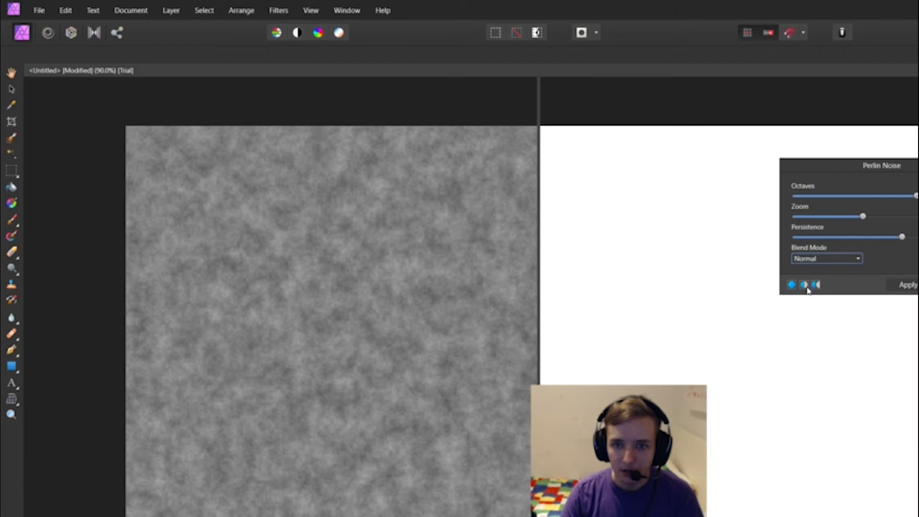
{"action": "left_click_drag", "start_coordinate": [539, 515], "coordinate": [500, 516]}
{"action": "left_click", "coordinate": [792, 286]}
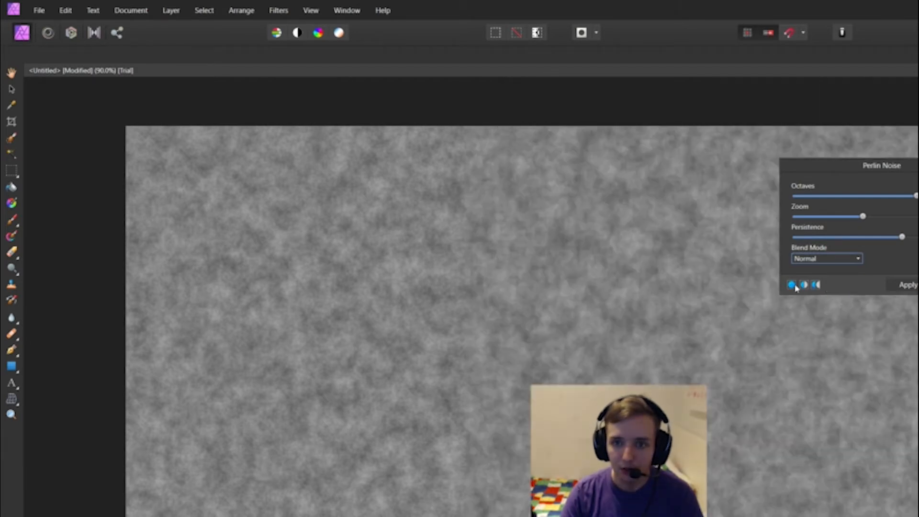
{"action": "left_click", "coordinate": [817, 285]}
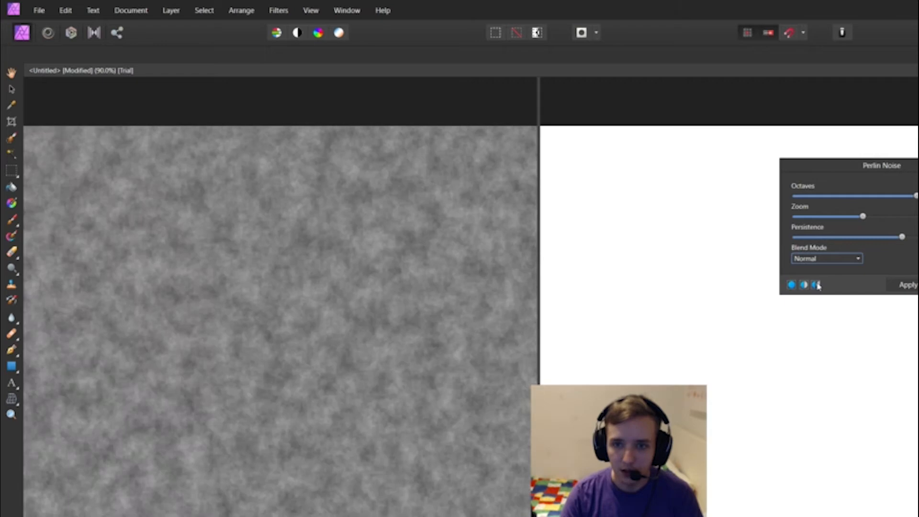
{"action": "left_click", "coordinate": [792, 286]}
{"action": "left_click", "coordinate": [906, 285]}
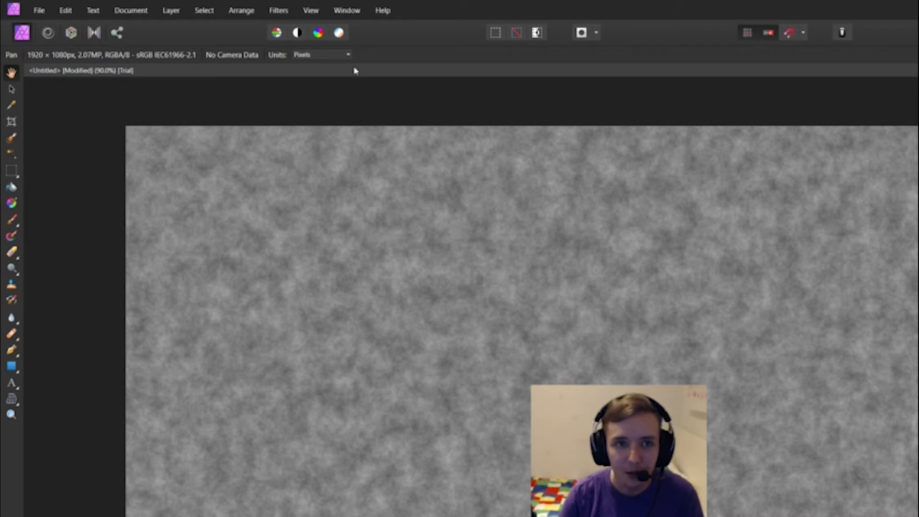
Try a Threshold adjustment over the noise with the threshold raised slightly
{"action": "left_click", "coordinate": [279, 10]}
{"action": "left_click", "coordinate": [284, 11]}
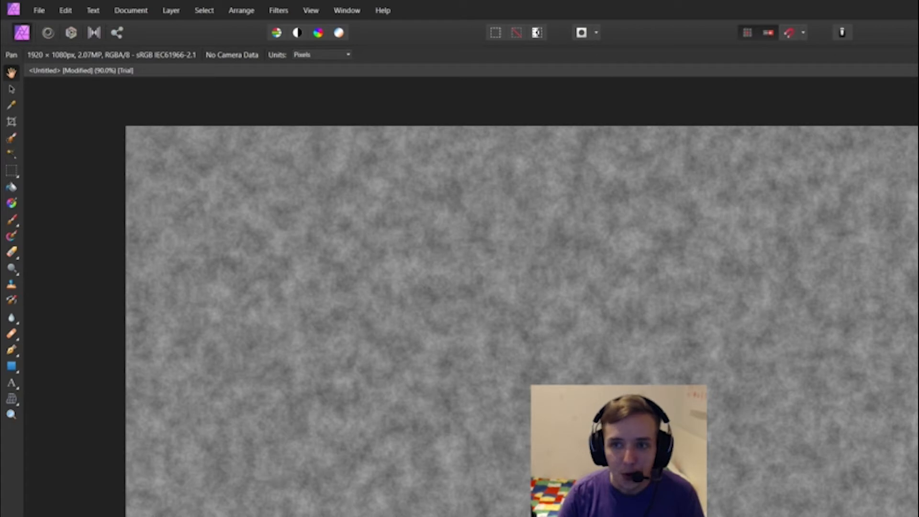
{"action": "left_click", "coordinate": [346, 10]}
{"action": "mouse_move", "coordinate": [318, 12]}
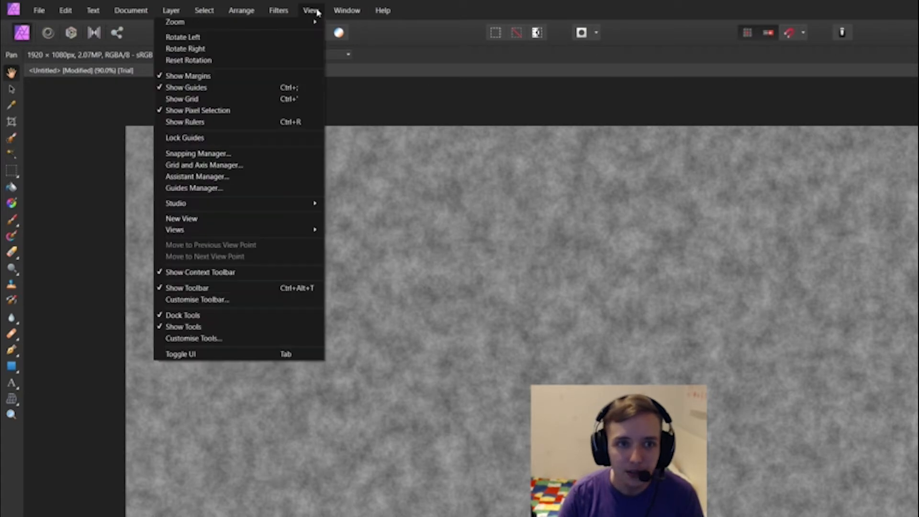
{"action": "left_click", "coordinate": [349, 12]}
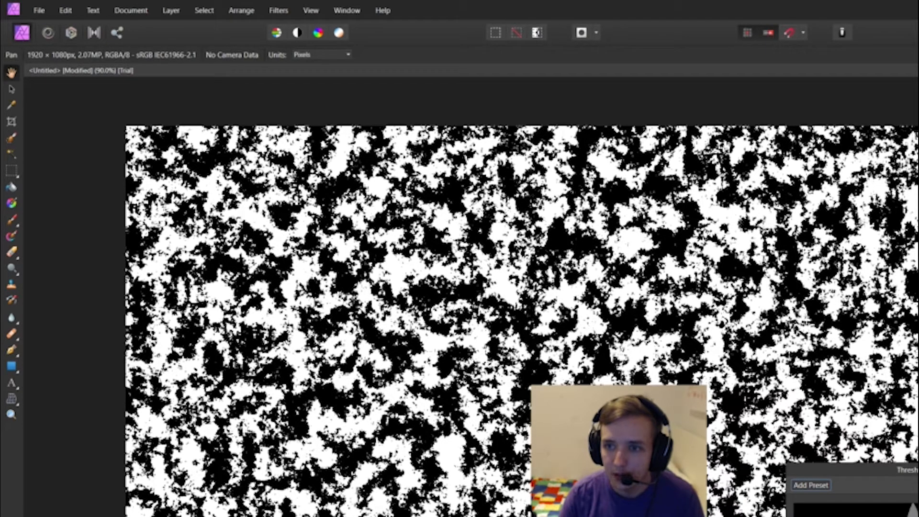
{"action": "left_click_drag", "start_coordinate": [911, 469], "coordinate": [908, 255]}
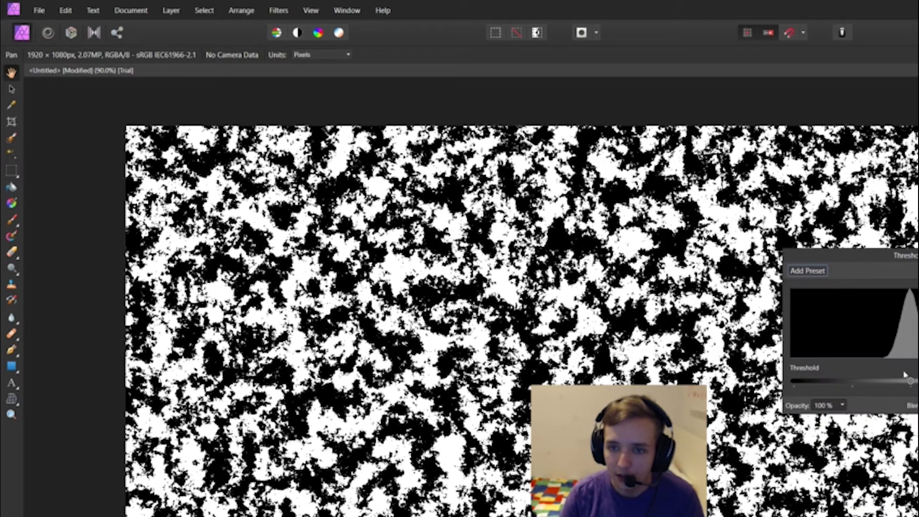
{"action": "left_click_drag", "start_coordinate": [911, 382], "coordinate": [914, 382]}
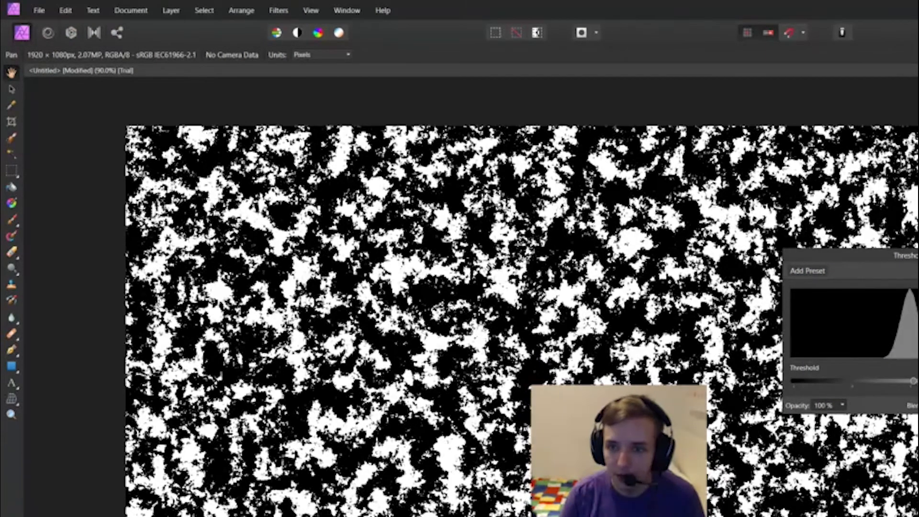
{"action": "key", "text": "Escape"}
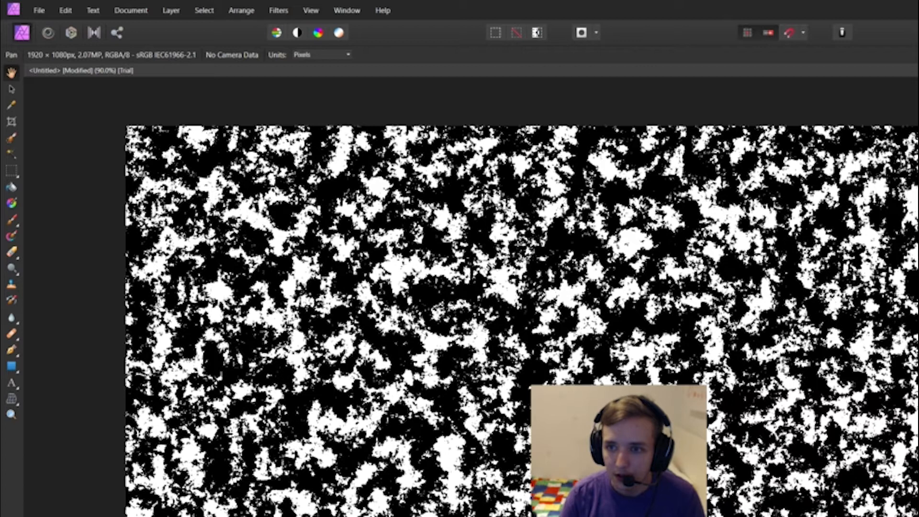
{"action": "double_click", "coordinate": [918, 287]}
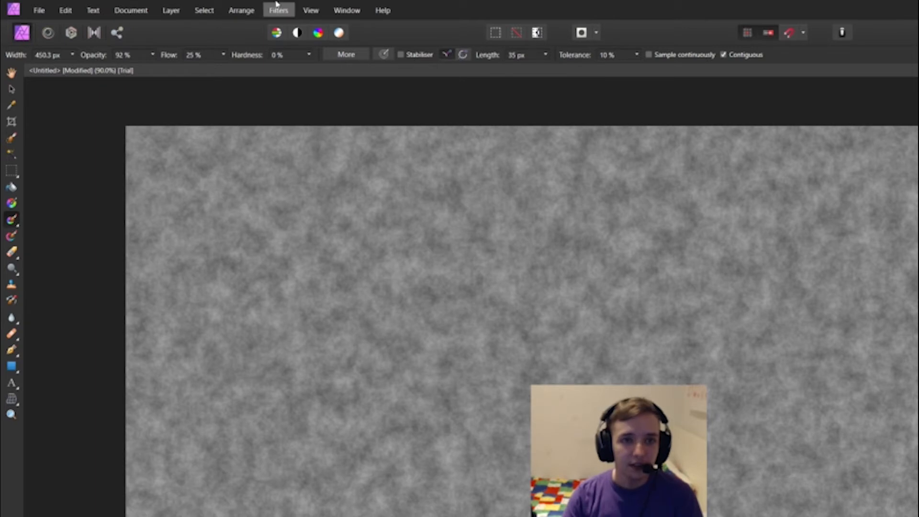
{"action": "left_click", "coordinate": [248, 14]}
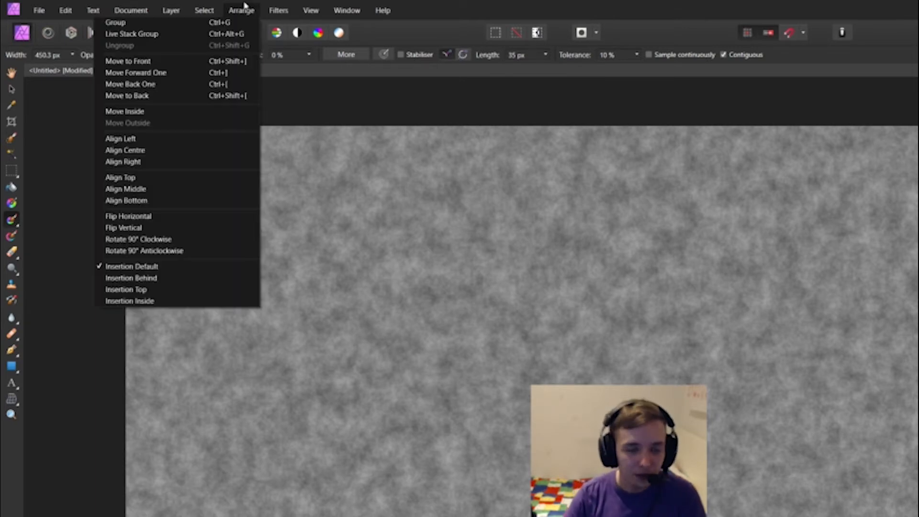
{"action": "left_click", "coordinate": [248, 13]}
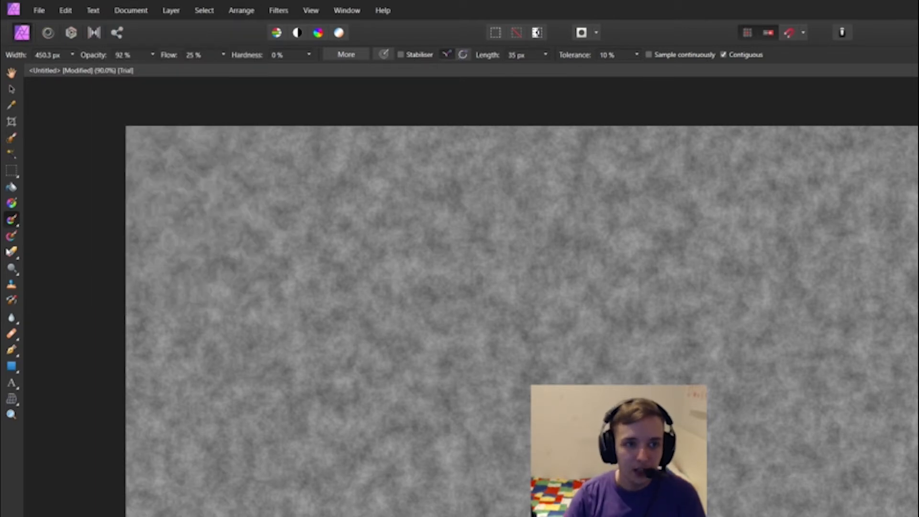
Draw a white donut shape over the noise, enlarge it slightly, and move it near the middle of the visible canvas
{"action": "left_click", "coordinate": [11, 368]}
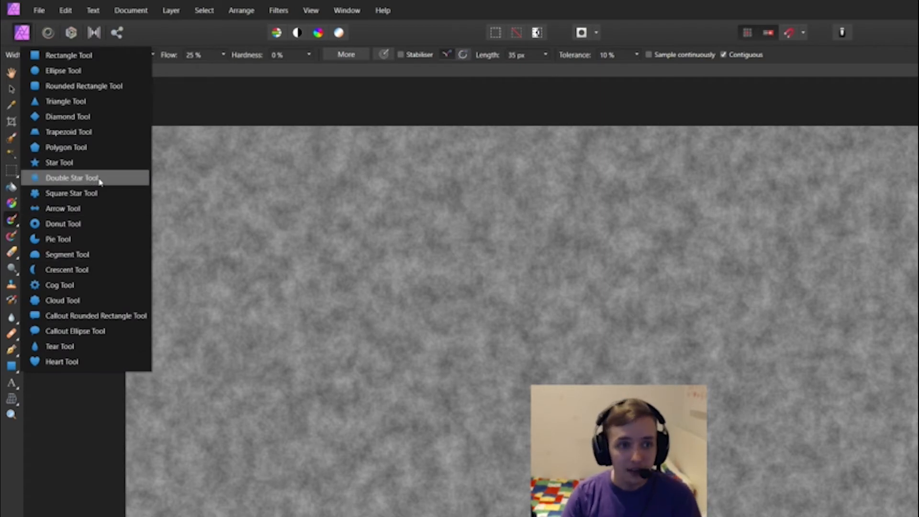
{"action": "left_click", "coordinate": [77, 224]}
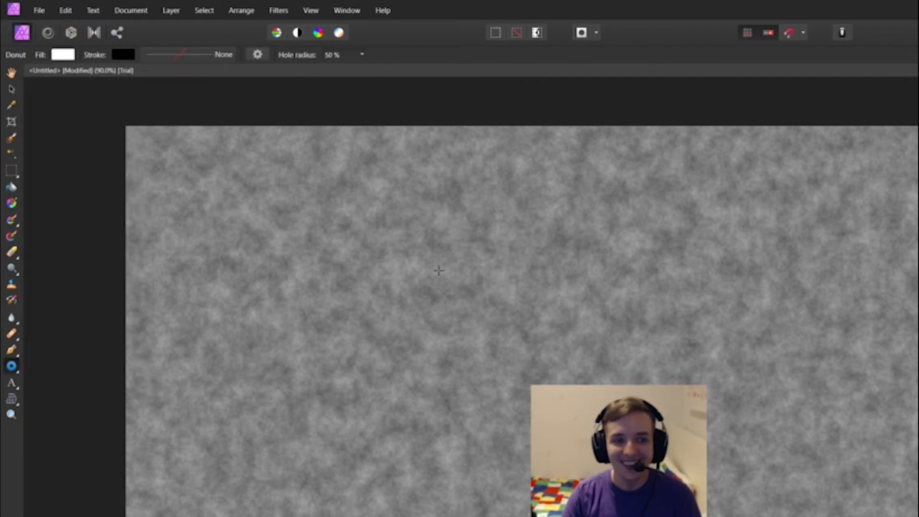
{"action": "left_click_drag", "start_coordinate": [478, 274], "coordinate": [699, 493]}
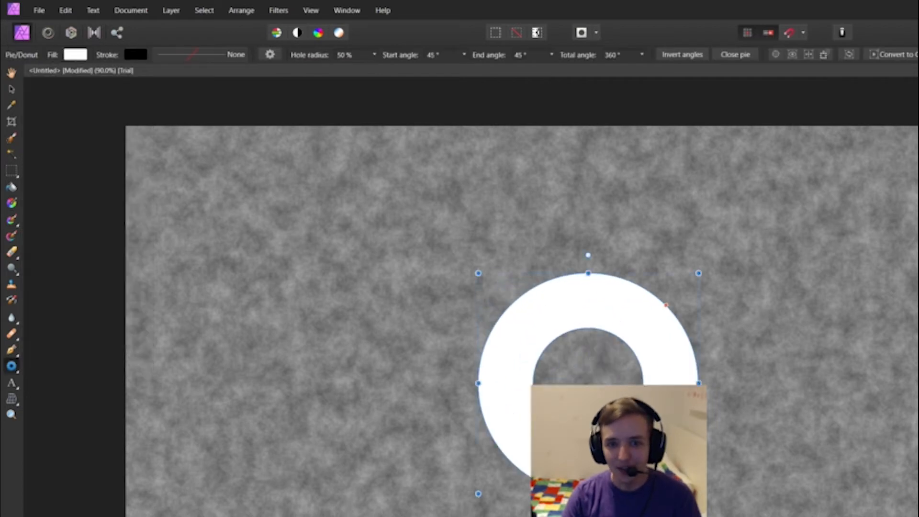
{"action": "key", "text": "v"}
{"action": "left_click_drag", "start_coordinate": [565, 306], "coordinate": [486, 275]}
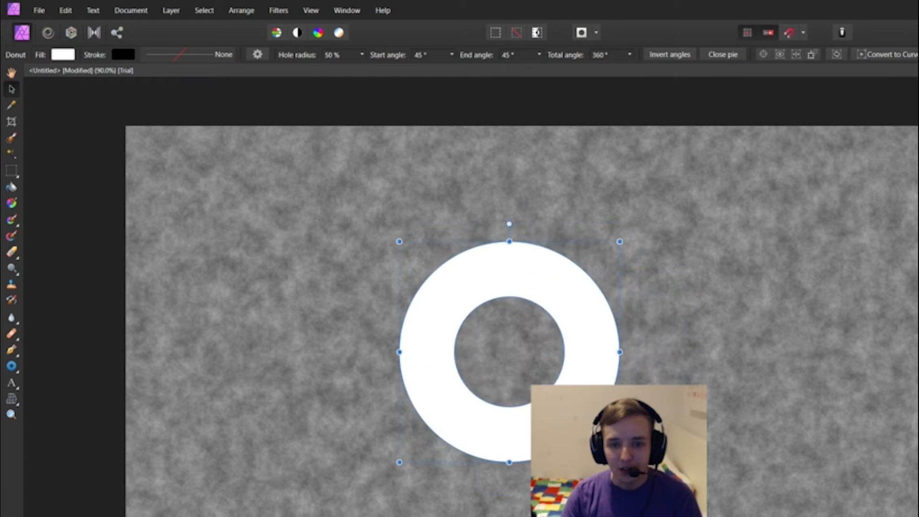
{"action": "left_click_drag", "start_coordinate": [620, 462], "coordinate": [639, 482]}
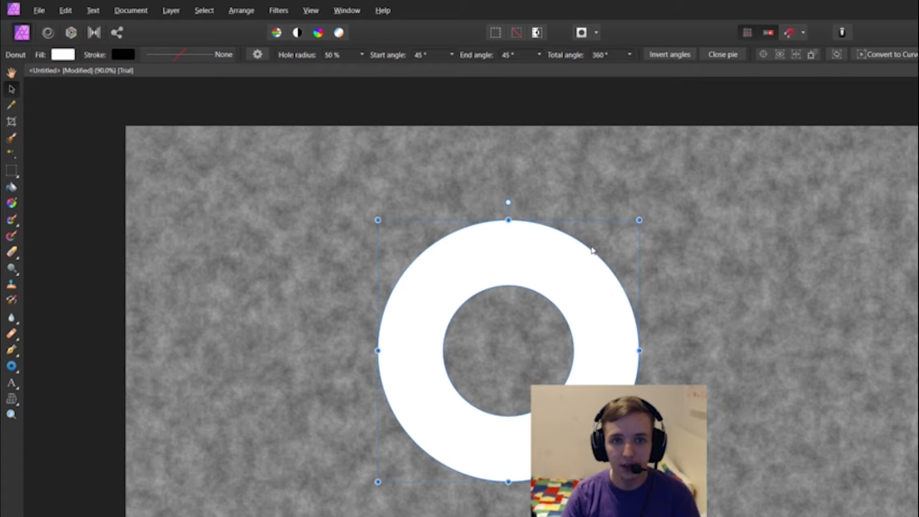
{"action": "left_click_drag", "start_coordinate": [588, 314], "coordinate": [587, 300]}
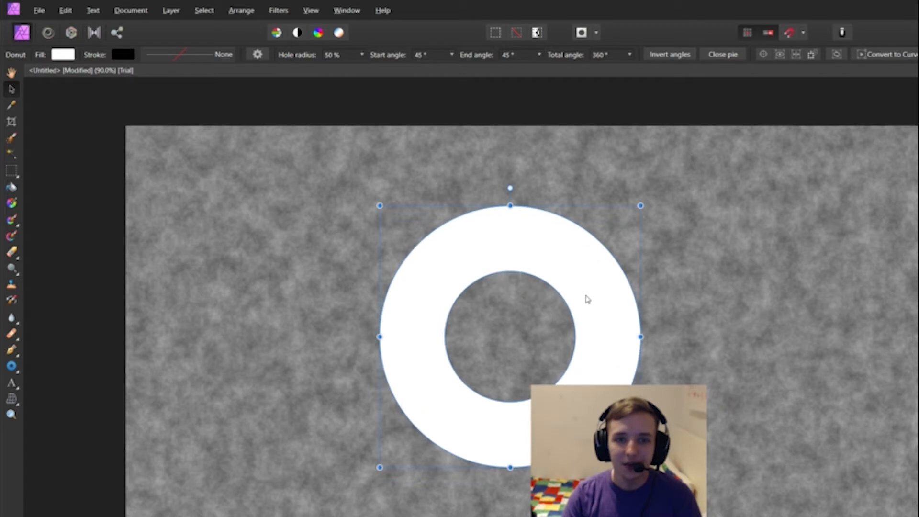
Set the donut's hole radius to 26 % and total angle to 247°, and move it to the upper-left area of the canvas
{"action": "left_click", "coordinate": [361, 56]}
{"action": "mouse_move", "coordinate": [359, 67]}
{"action": "left_mouse_down"}
{"action": "mouse_move", "coordinate": [326, 68]}
{"action": "mouse_move", "coordinate": [378, 68]}
{"action": "mouse_move", "coordinate": [329, 68]}
{"action": "mouse_move", "coordinate": [371, 68]}
{"action": "mouse_move", "coordinate": [347, 68]}
{"action": "left_mouse_up"}
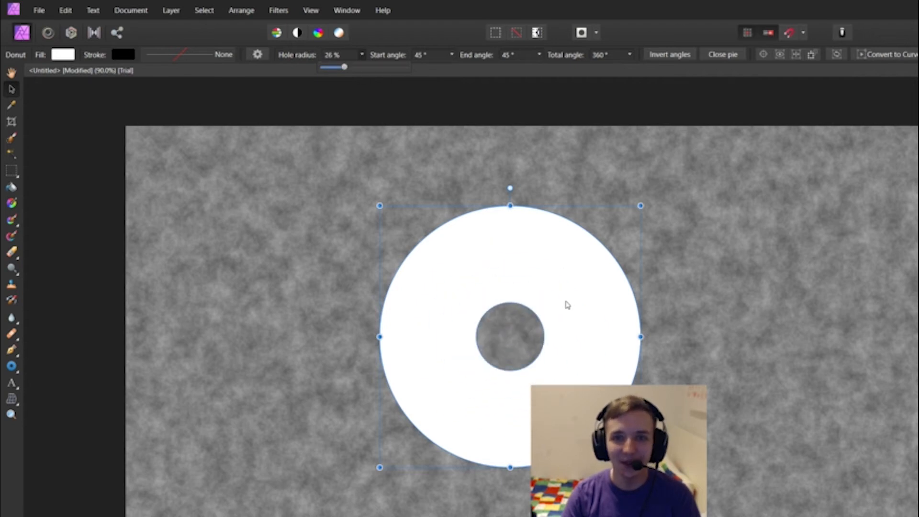
{"action": "left_click_drag", "start_coordinate": [566, 304], "coordinate": [519, 295]}
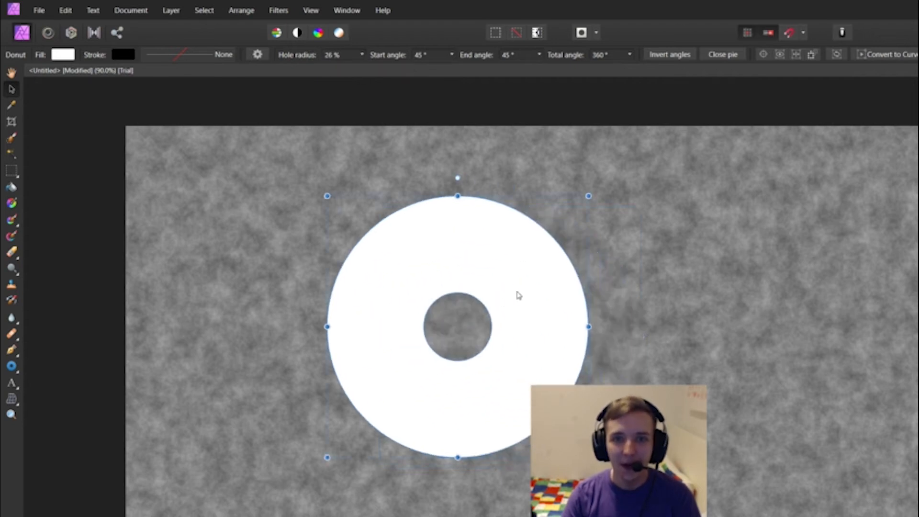
{"action": "left_click", "coordinate": [630, 54]}
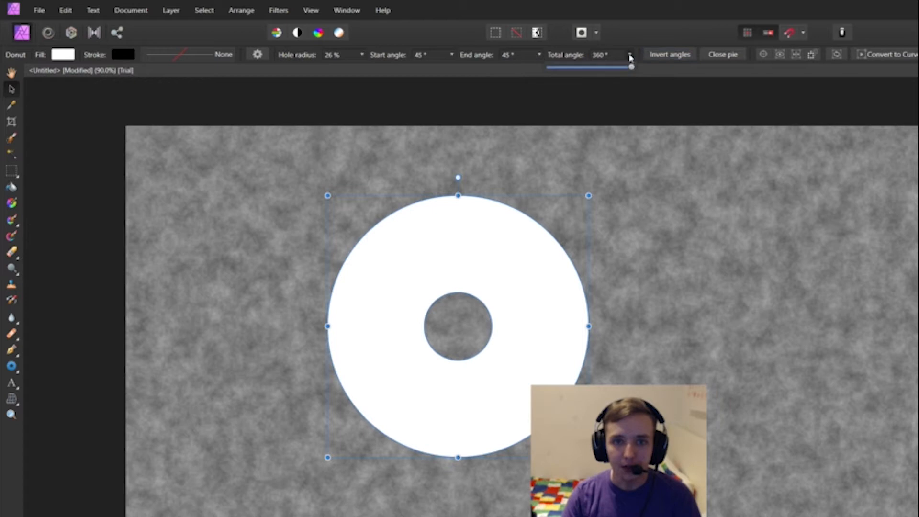
{"action": "left_click_drag", "start_coordinate": [631, 68], "coordinate": [606, 68]}
{"action": "left_click_drag", "start_coordinate": [478, 244], "coordinate": [318, 230]}
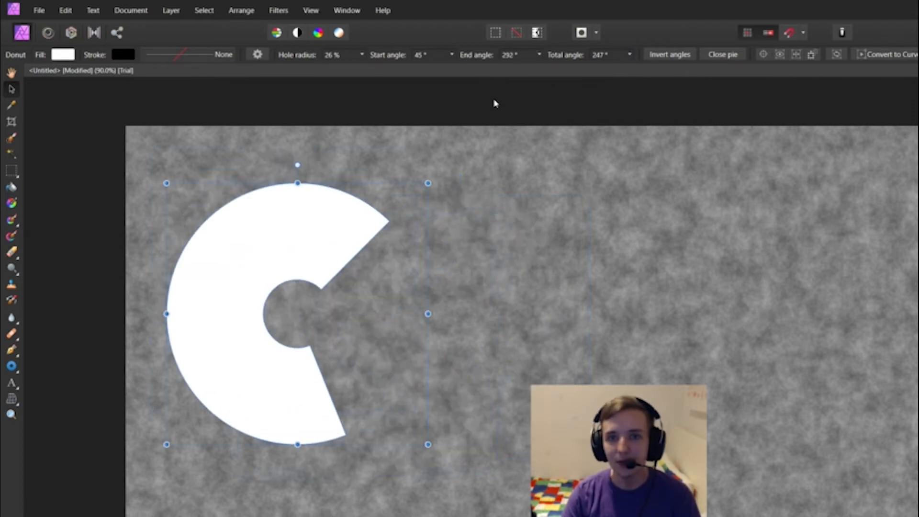
Try a strong Gaussian Blur layer effect on the white donut, leaving Preserve alpha off
{"action": "left_click", "coordinate": [493, 102]}
{"action": "left_click", "coordinate": [305, 230]}
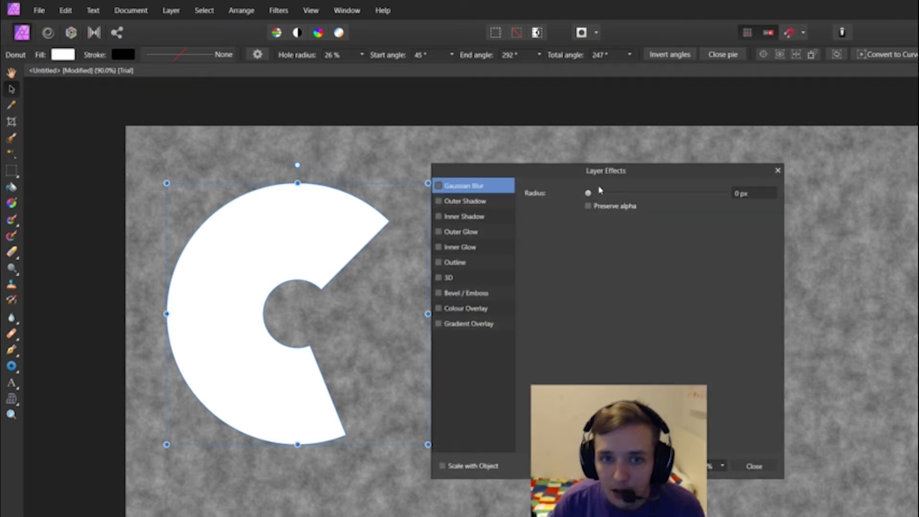
{"action": "left_click_drag", "start_coordinate": [559, 174], "coordinate": [778, 140]}
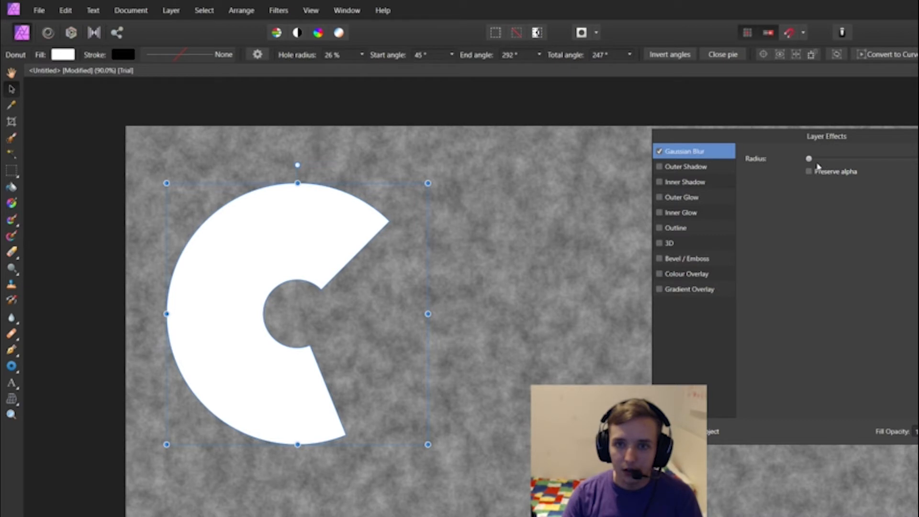
{"action": "left_click_drag", "start_coordinate": [811, 160], "coordinate": [905, 160]}
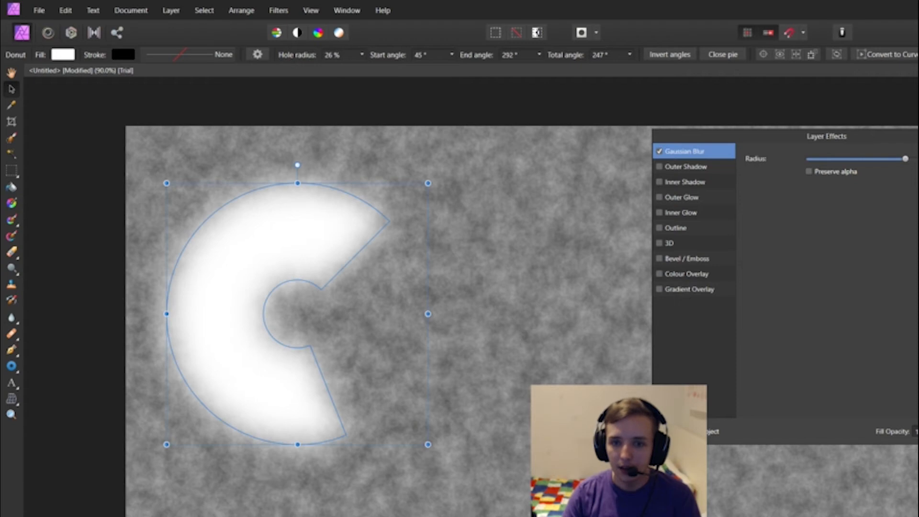
{"action": "left_click", "coordinate": [918, 432]}
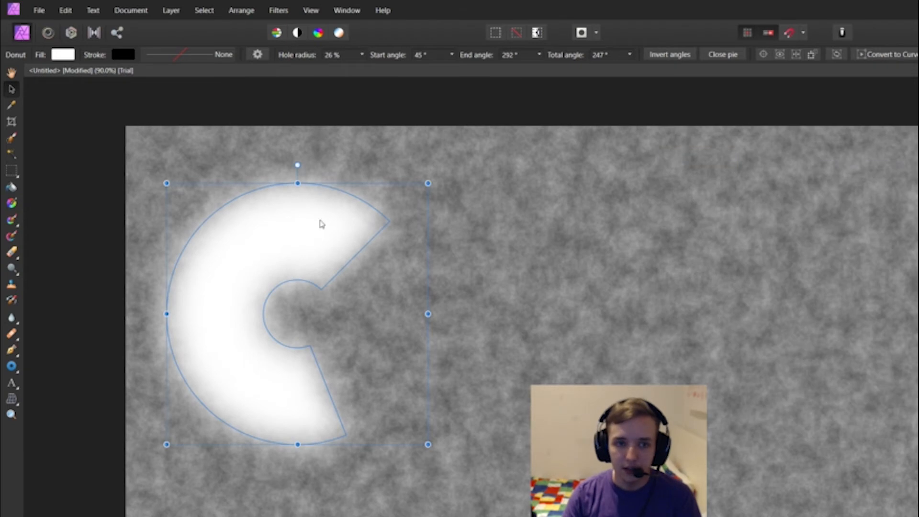
Move the blurred donut toward the middle of the visible canvas and reduce its Gaussian Blur radius to zero
{"action": "left_click_drag", "start_coordinate": [320, 224], "coordinate": [570, 242]}
{"action": "left_click", "coordinate": [918, 287]}
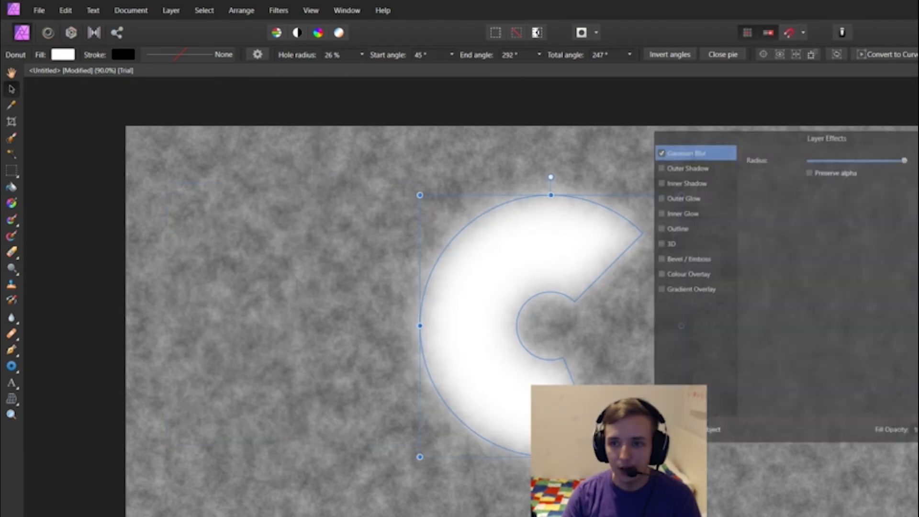
{"action": "left_click_drag", "start_coordinate": [847, 162], "coordinate": [810, 160]}
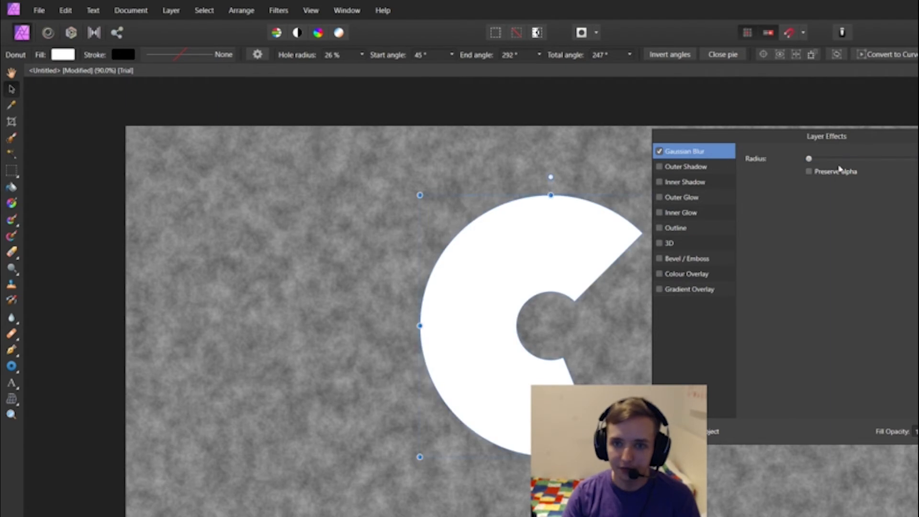
Replace the blur with a Multiply outer shadow, radius 2.5 px and offset 24.7 px, and shift the donut left
{"action": "left_click", "coordinate": [660, 166]}
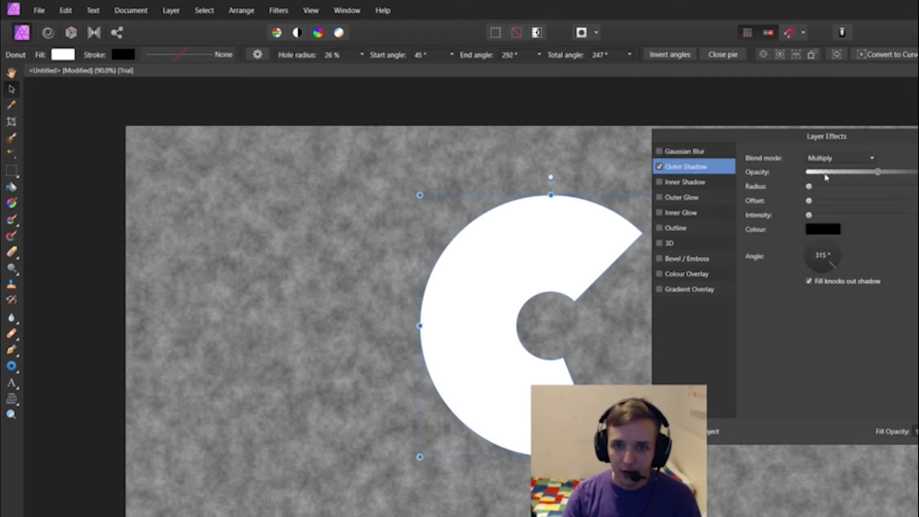
{"action": "left_click", "coordinate": [826, 160]}
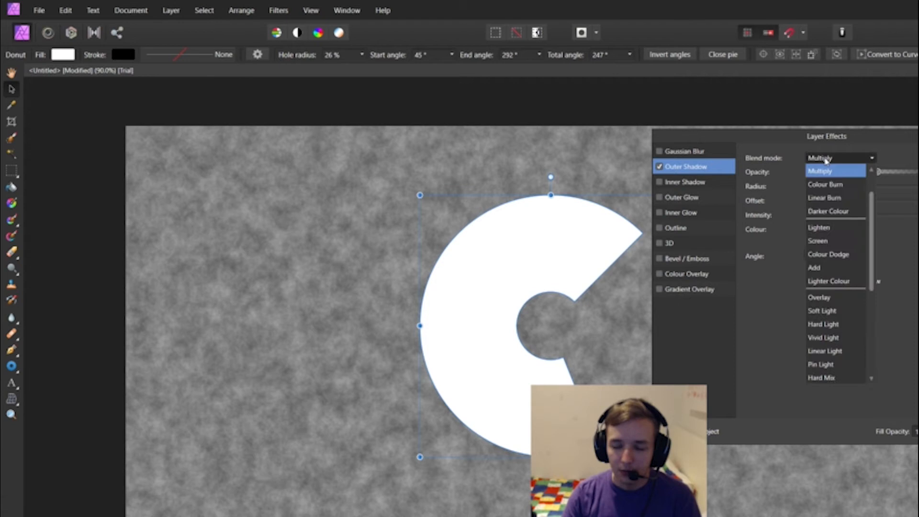
{"action": "left_click", "coordinate": [826, 159]}
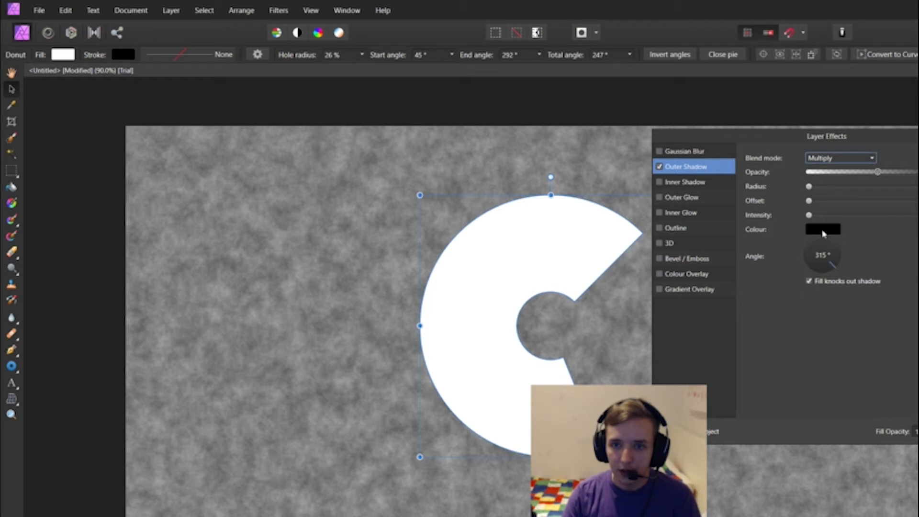
{"action": "left_click_drag", "start_coordinate": [809, 186], "coordinate": [908, 201]}
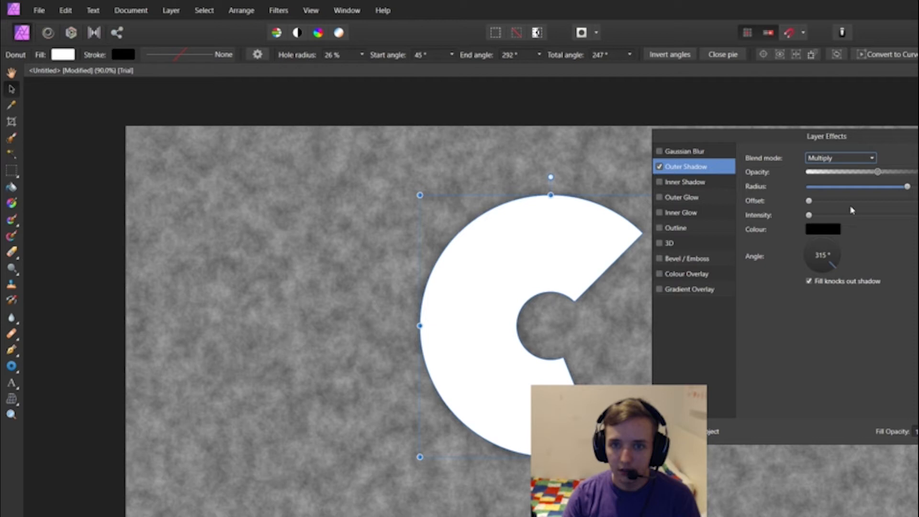
{"action": "left_click_drag", "start_coordinate": [852, 201], "coordinate": [891, 201]}
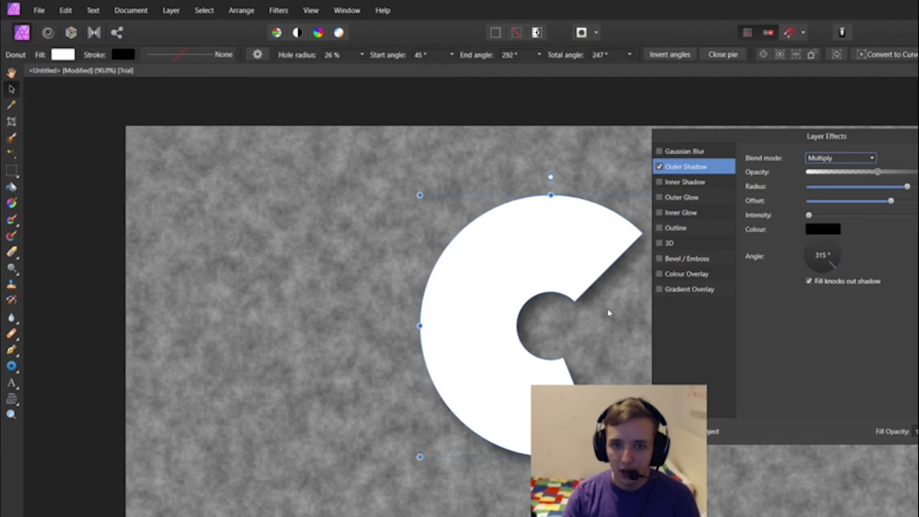
{"action": "left_click_drag", "start_coordinate": [608, 312], "coordinate": [489, 288]}
{"action": "left_click_drag", "start_coordinate": [878, 188], "coordinate": [846, 187]}
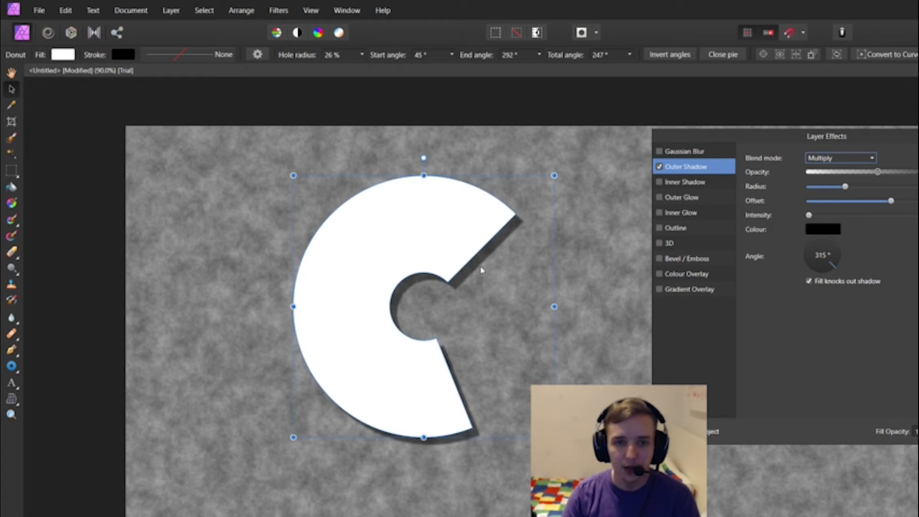
Duplicate the shadowed donut so that the copies overlap, with the front one offset toward the upper right
{"action": "left_click_drag", "start_coordinate": [769, 143], "coordinate": [511, 223]}
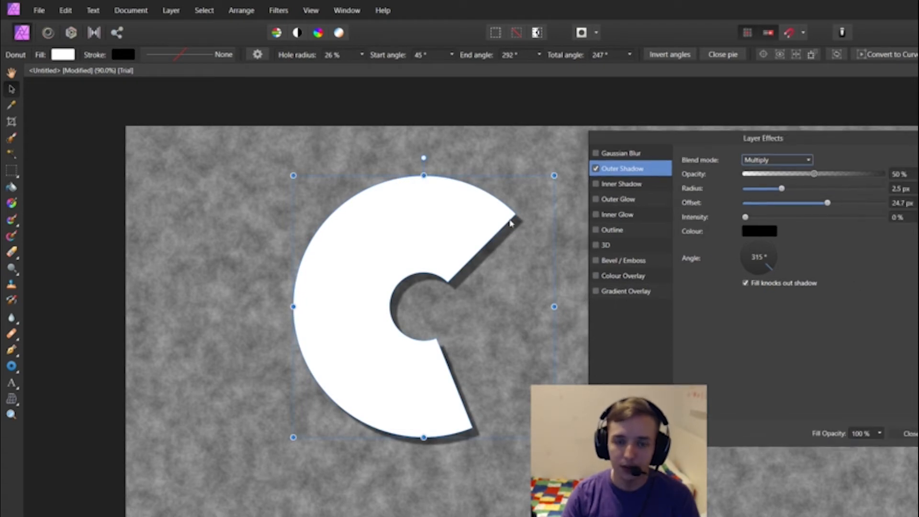
{"action": "mouse_move", "coordinate": [475, 266]}
{"action": "left_mouse_down"}
{"action": "mouse_move", "coordinate": [494, 260]}
{"action": "mouse_move", "coordinate": [478, 254]}
{"action": "left_mouse_up"}
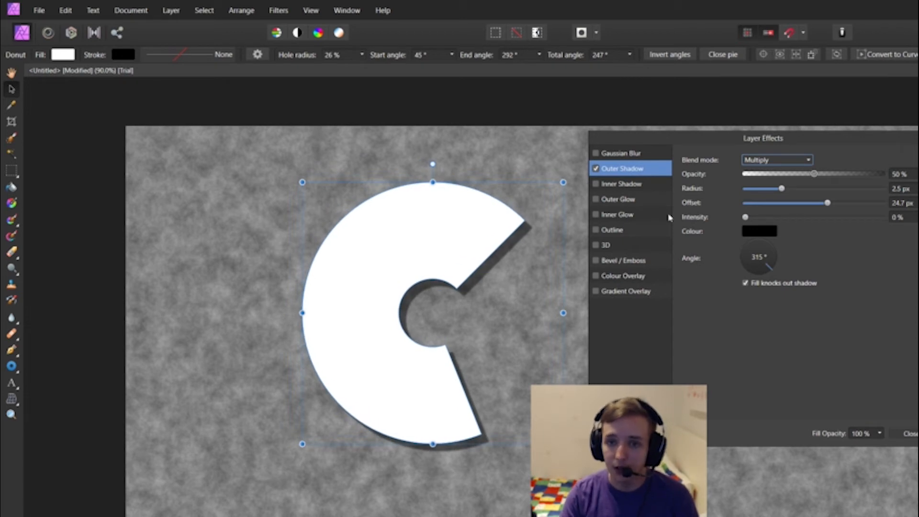
{"action": "left_click_drag", "start_coordinate": [483, 335], "coordinate": [526, 230]}
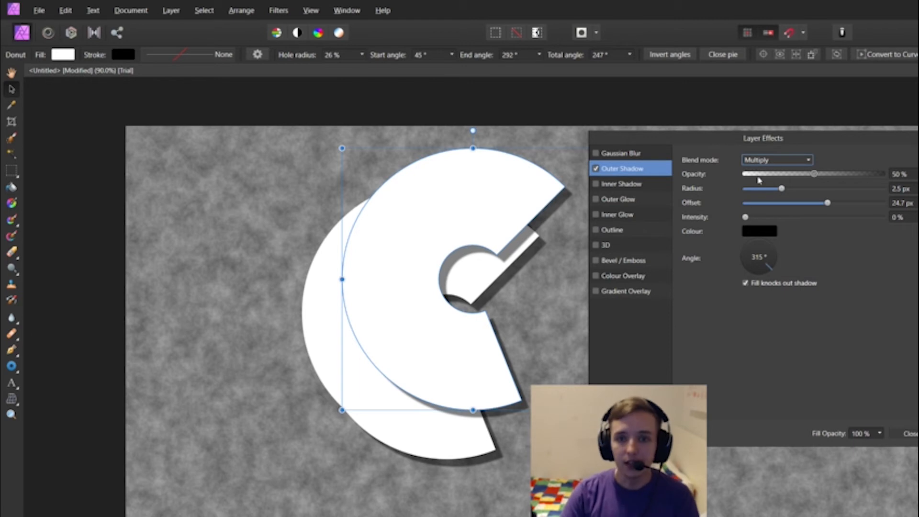
{"action": "left_click", "coordinate": [636, 188]}
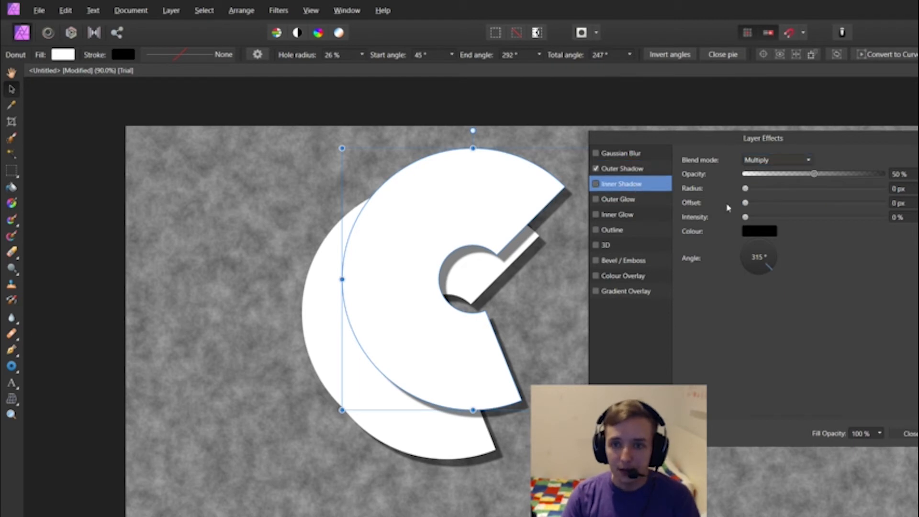
{"action": "left_click", "coordinate": [773, 161]}
{"action": "left_click", "coordinate": [670, 191]}
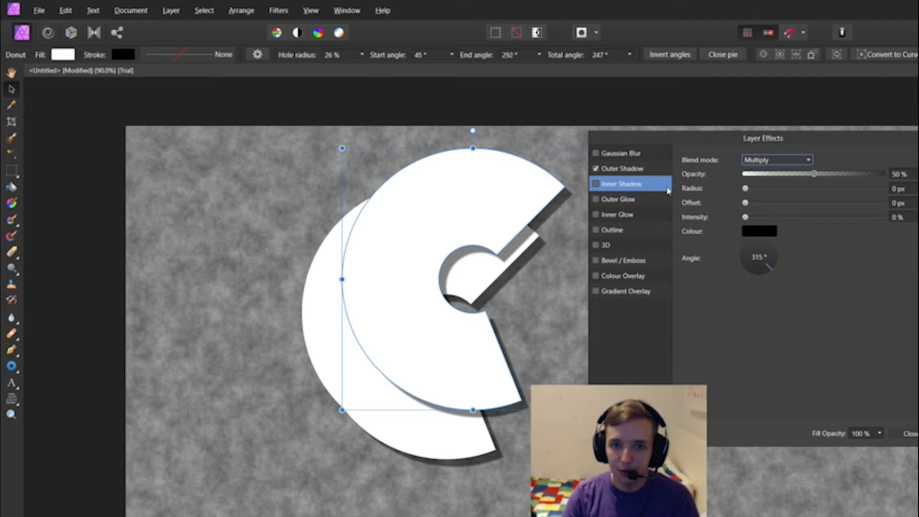
Enable the 3D layer effect on the front donut with a radius of 46.6 px and no softening
{"action": "left_click", "coordinate": [599, 173]}
{"action": "left_click", "coordinate": [597, 245]}
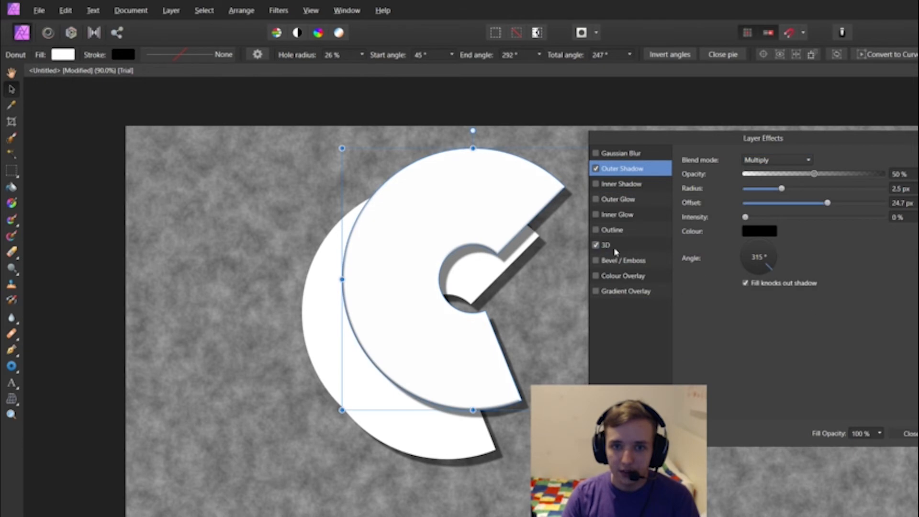
{"action": "left_click", "coordinate": [617, 250]}
{"action": "left_click_drag", "start_coordinate": [785, 162], "coordinate": [851, 161]}
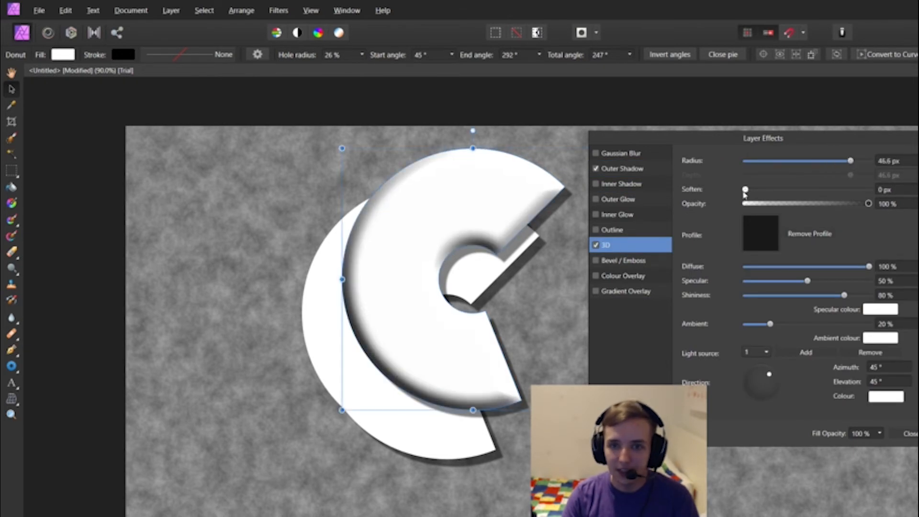
{"action": "left_click_drag", "start_coordinate": [745, 191], "coordinate": [669, 195]}
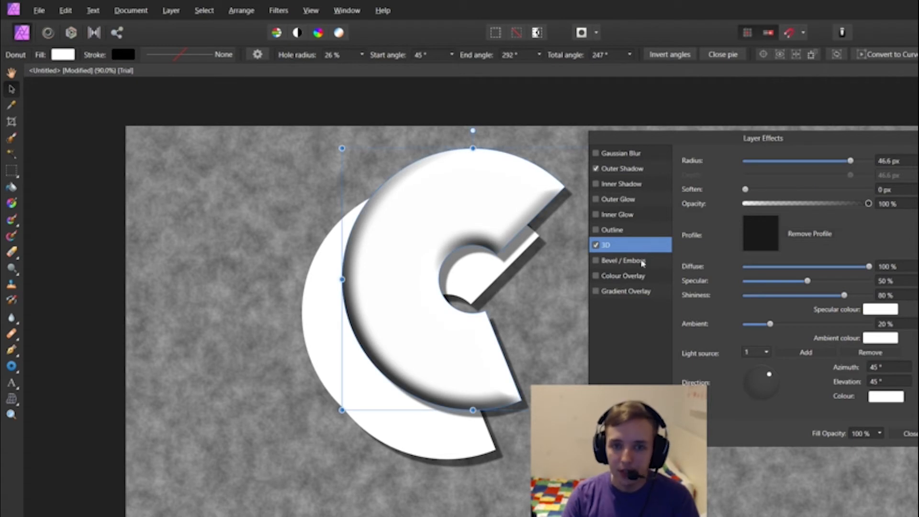
Set the 3D effect's diffuse to 48 %, specular to 26 %, shininess to 73 %, and light to azimuth 46.9°, elevation 55.4°
{"action": "mouse_move", "coordinate": [827, 267]}
{"action": "left_mouse_down"}
{"action": "mouse_move", "coordinate": [805, 267]}
{"action": "mouse_move", "coordinate": [812, 274]}
{"action": "mouse_move", "coordinate": [797, 286]}
{"action": "mouse_move", "coordinate": [745, 288]}
{"action": "mouse_move", "coordinate": [853, 290]}
{"action": "mouse_move", "coordinate": [757, 290]}
{"action": "mouse_move", "coordinate": [845, 290]}
{"action": "mouse_move", "coordinate": [778, 294]}
{"action": "left_mouse_up"}
{"action": "mouse_move", "coordinate": [844, 295]}
{"action": "left_mouse_down"}
{"action": "mouse_move", "coordinate": [807, 296]}
{"action": "mouse_move", "coordinate": [865, 302]}
{"action": "mouse_move", "coordinate": [811, 302]}
{"action": "mouse_move", "coordinate": [838, 303]}
{"action": "left_mouse_up"}
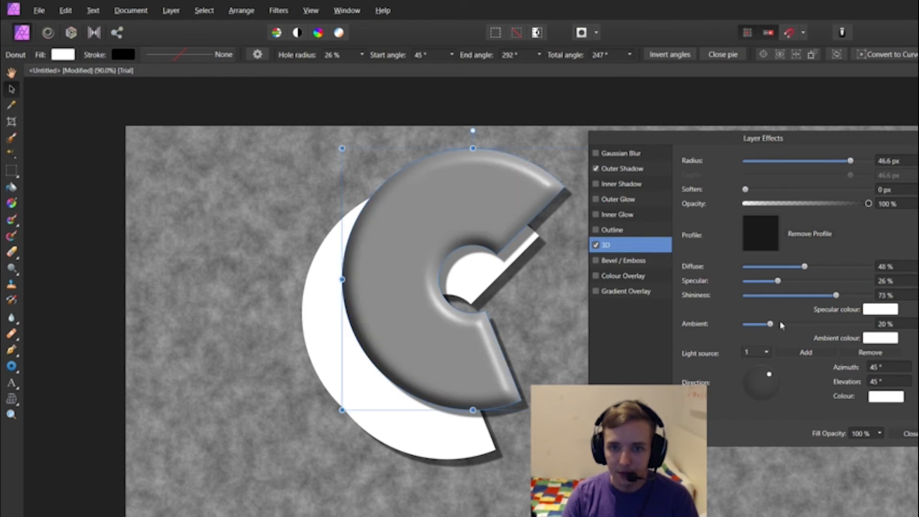
{"action": "mouse_move", "coordinate": [770, 325]}
{"action": "left_mouse_down"}
{"action": "mouse_move", "coordinate": [813, 326]}
{"action": "mouse_move", "coordinate": [771, 329]}
{"action": "left_mouse_up"}
{"action": "left_click_drag", "start_coordinate": [770, 375], "coordinate": [767, 376]}
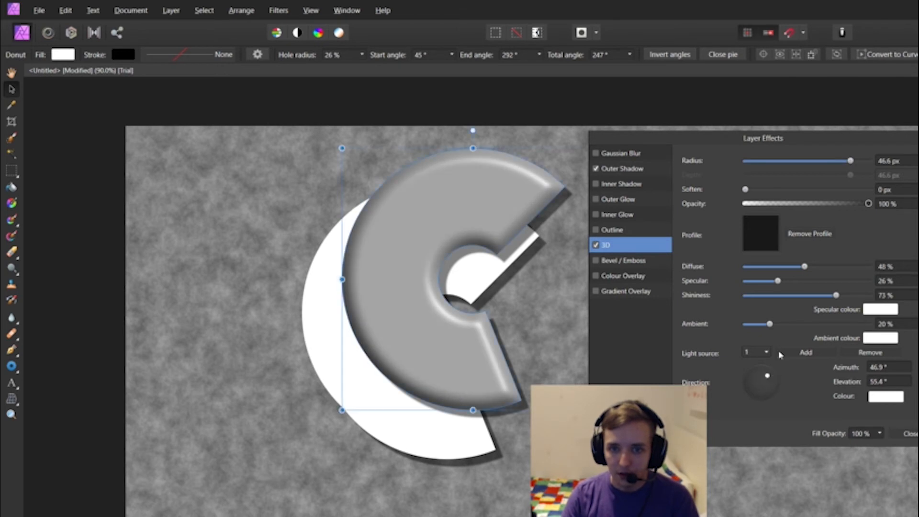
Enable Bevel / Emboss on the front donut and keep only that donut, moved slightly lower on the canvas
{"action": "left_click", "coordinate": [629, 262]}
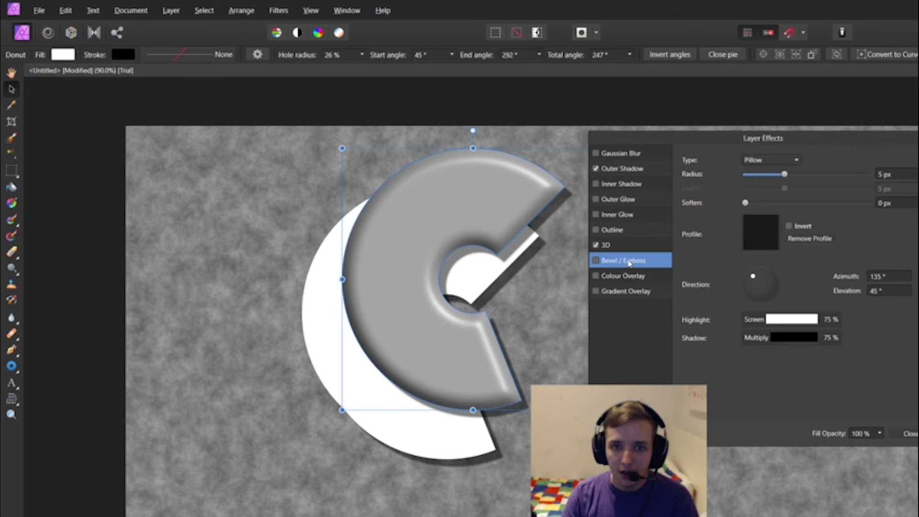
{"action": "left_click", "coordinate": [597, 261]}
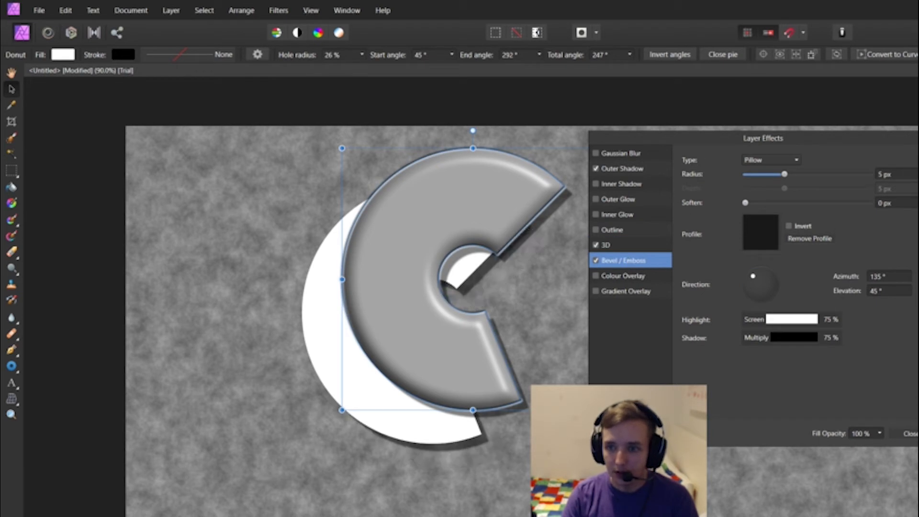
{"action": "left_click_drag", "start_coordinate": [447, 212], "coordinate": [431, 271]}
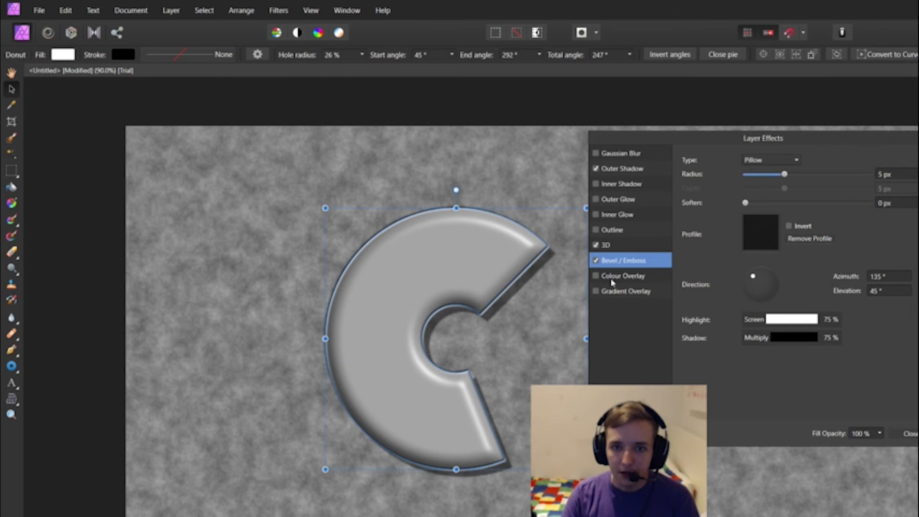
Enable a Colour Overlay on the donut and set it to green with RGB 0, 226, 157
{"action": "left_click", "coordinate": [596, 276]}
{"action": "left_click", "coordinate": [657, 278]}
{"action": "left_click", "coordinate": [762, 188]}
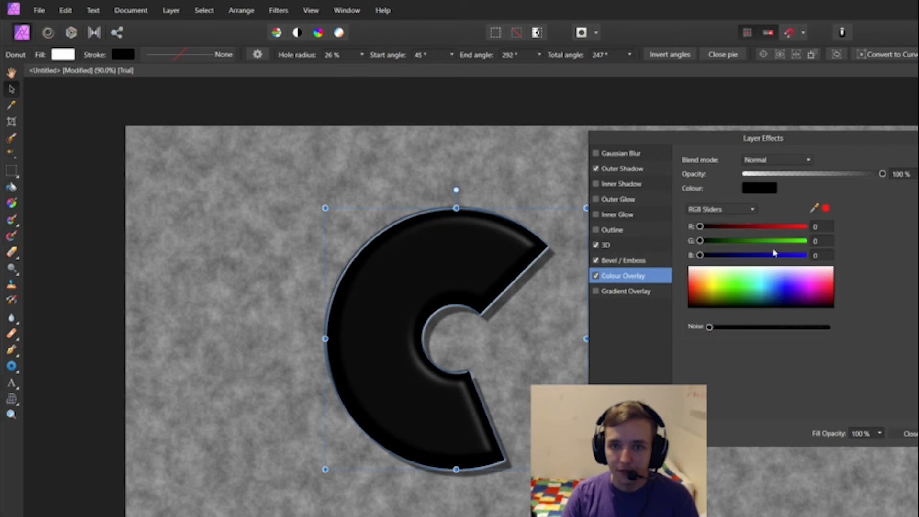
{"action": "left_click_drag", "start_coordinate": [742, 286], "coordinate": [756, 293]}
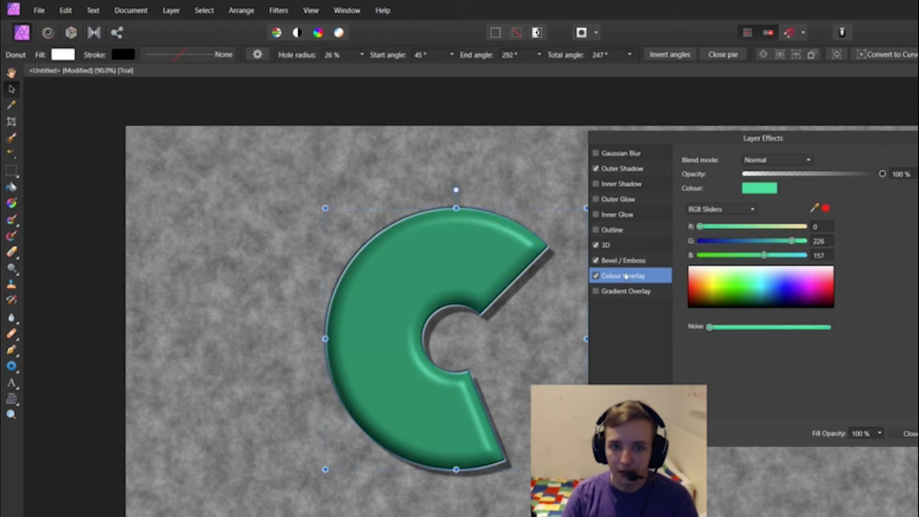
{"action": "left_click", "coordinate": [626, 274]}
Set the Bevel / Emboss radius to 14.6 px and try the Inner, Outer and Emboss types on the donut
{"action": "left_click", "coordinate": [638, 261]}
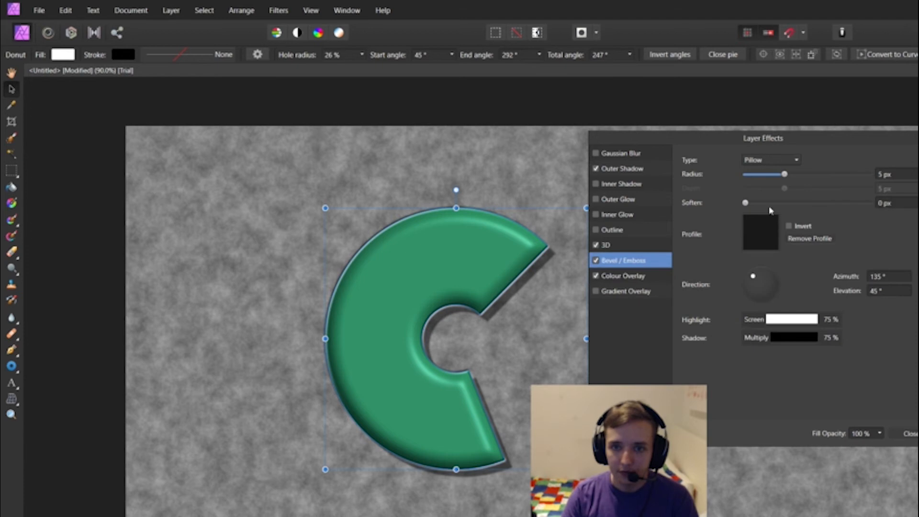
{"action": "mouse_move", "coordinate": [784, 174]}
{"action": "left_mouse_down"}
{"action": "mouse_move", "coordinate": [847, 180]}
{"action": "mouse_move", "coordinate": [800, 185]}
{"action": "mouse_move", "coordinate": [783, 175]}
{"action": "left_mouse_up"}
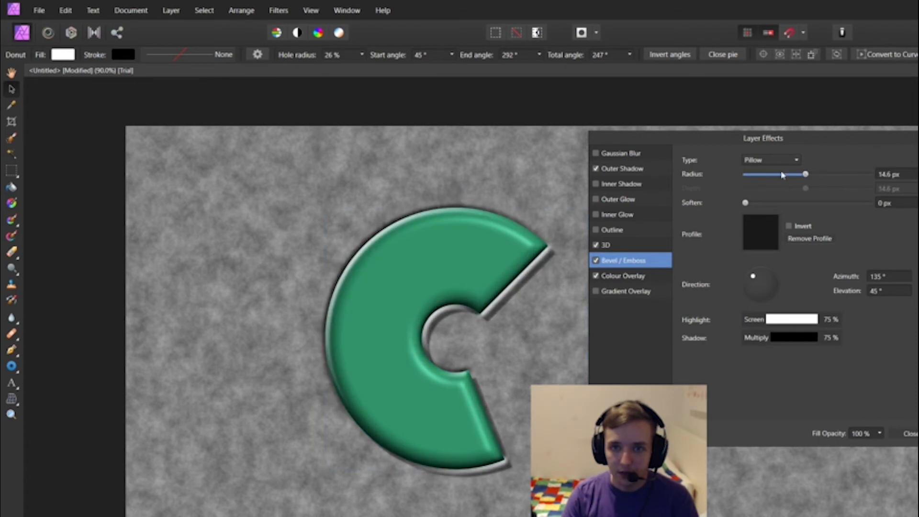
{"action": "left_click", "coordinate": [780, 162]}
{"action": "left_click", "coordinate": [783, 175]}
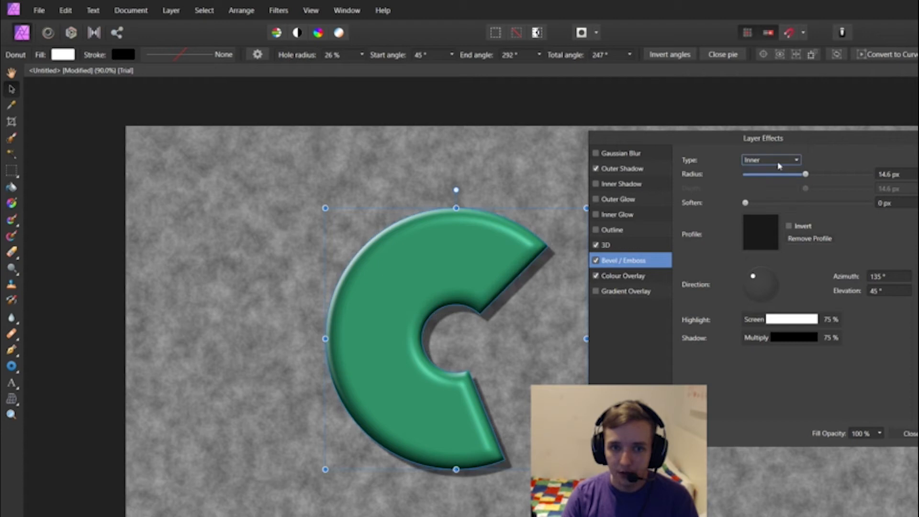
{"action": "left_click", "coordinate": [781, 163]}
{"action": "left_click", "coordinate": [776, 186]}
{"action": "left_click", "coordinate": [783, 166]}
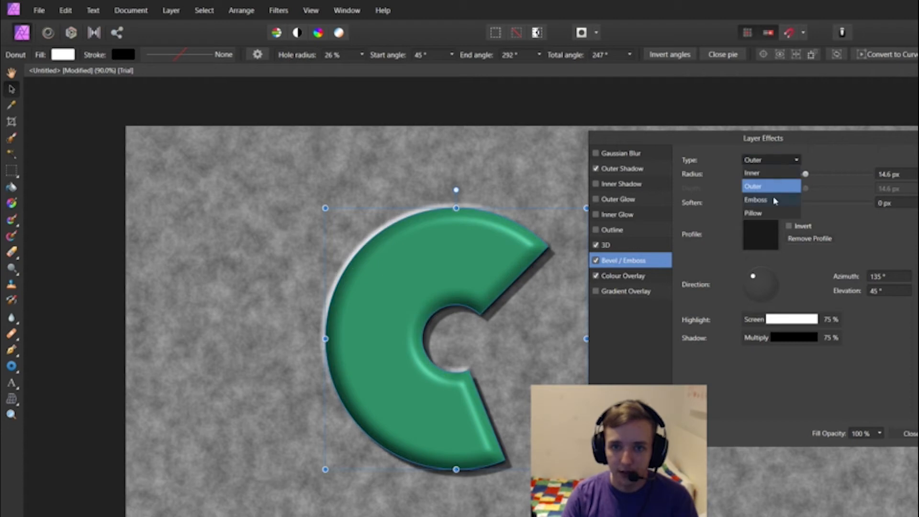
{"action": "left_click", "coordinate": [775, 200]}
Keep the Emboss type and set its radius to 9.4 px and soften to 2.2 px
{"action": "left_click", "coordinate": [782, 166]}
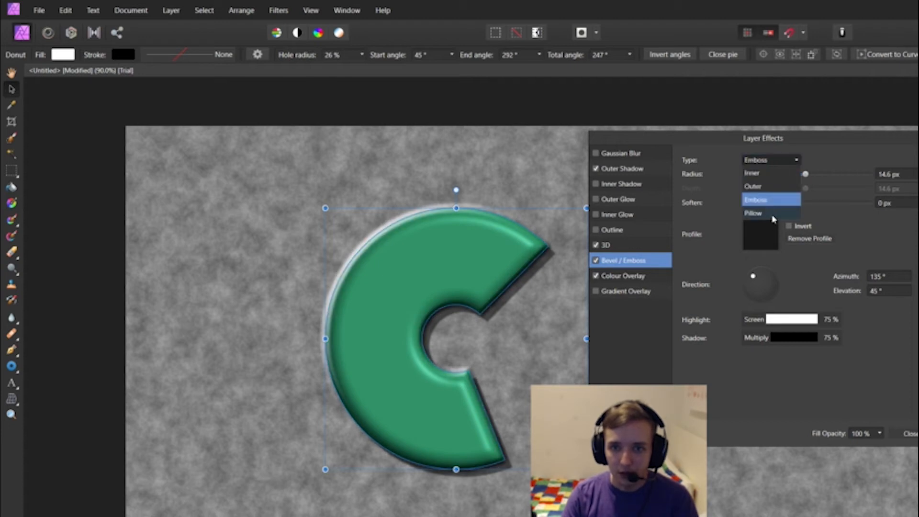
{"action": "left_click", "coordinate": [854, 155]}
{"action": "mouse_move", "coordinate": [806, 175]}
{"action": "left_mouse_down"}
{"action": "mouse_move", "coordinate": [781, 176]}
{"action": "mouse_move", "coordinate": [840, 177]}
{"action": "mouse_move", "coordinate": [797, 177]}
{"action": "left_mouse_up"}
{"action": "left_click_drag", "start_coordinate": [747, 204], "coordinate": [764, 239]}
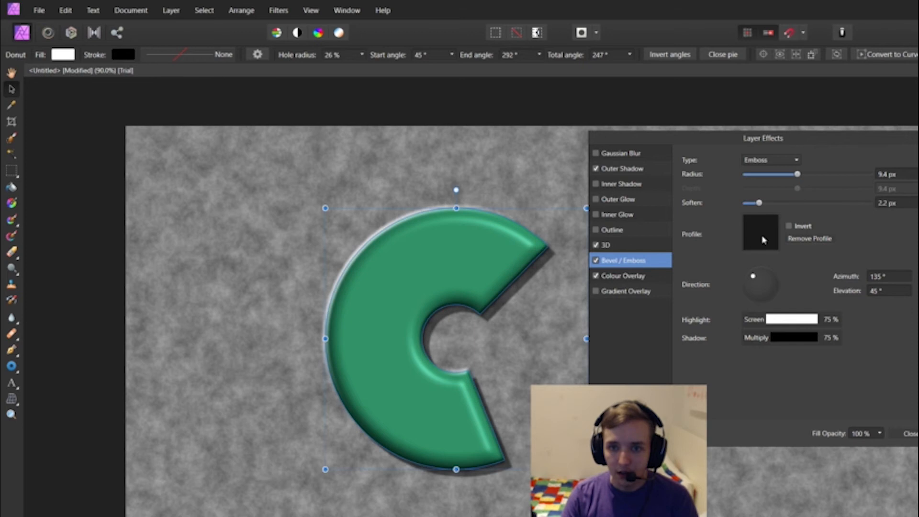
Disable the donut's Bevel / Emboss effect and reopen the 3D effect settings
{"action": "left_click", "coordinate": [597, 261]}
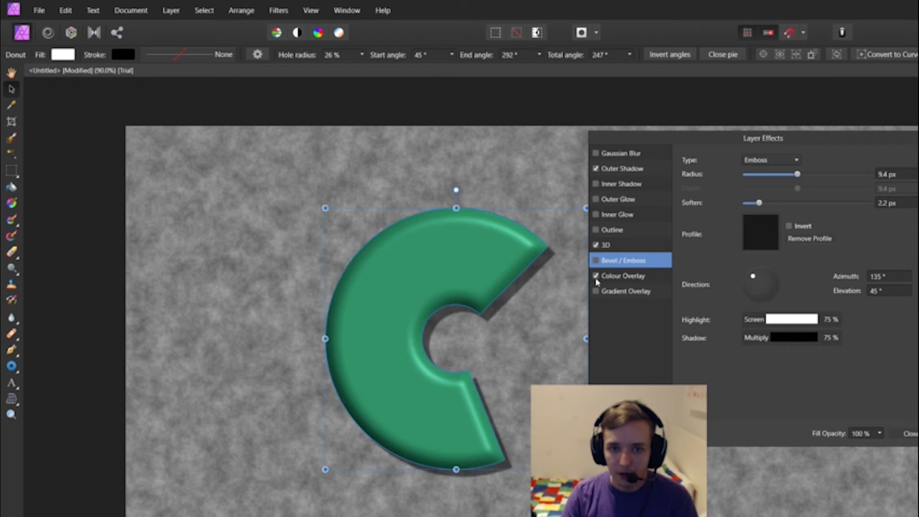
{"action": "left_click", "coordinate": [622, 247]}
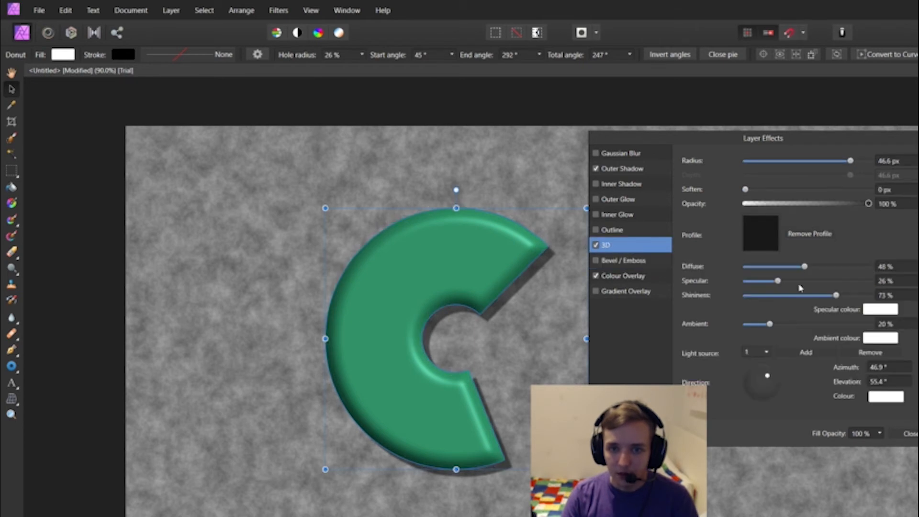
Set the donut's 3D effect soften to 20 px and its specular to 23 %
{"action": "left_click_drag", "start_coordinate": [745, 191], "coordinate": [872, 191]}
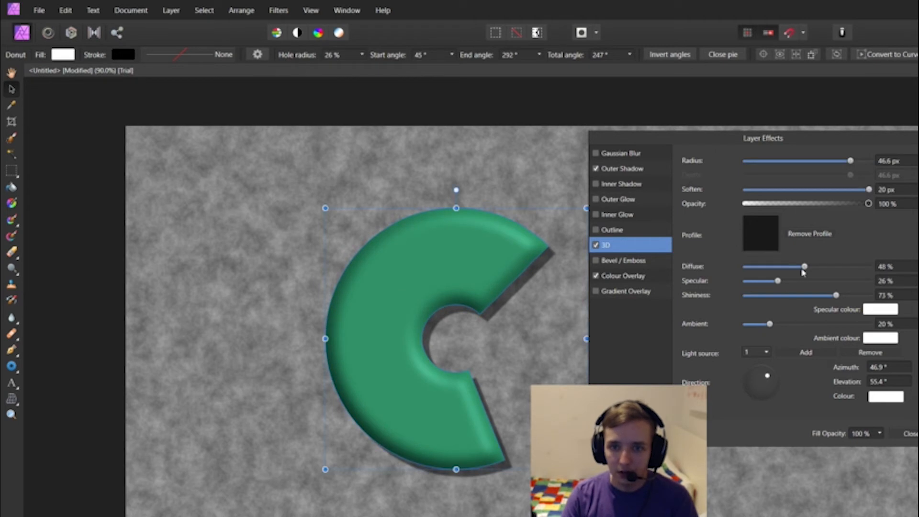
{"action": "mouse_move", "coordinate": [778, 281]}
{"action": "left_mouse_down"}
{"action": "mouse_move", "coordinate": [807, 282]}
{"action": "mouse_move", "coordinate": [774, 286]}
{"action": "left_mouse_up"}
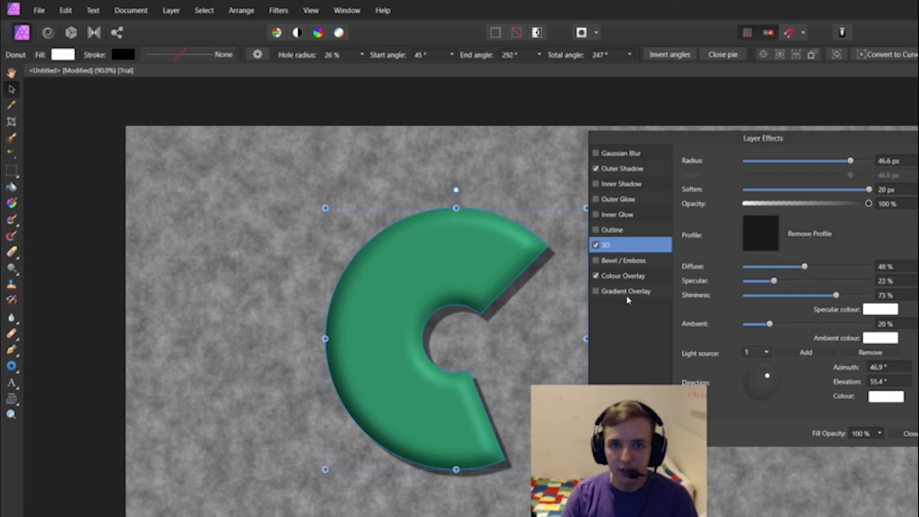
Enable an Outline on the donut, colour it white and set its radius to 13.7 px
{"action": "left_click", "coordinate": [623, 230]}
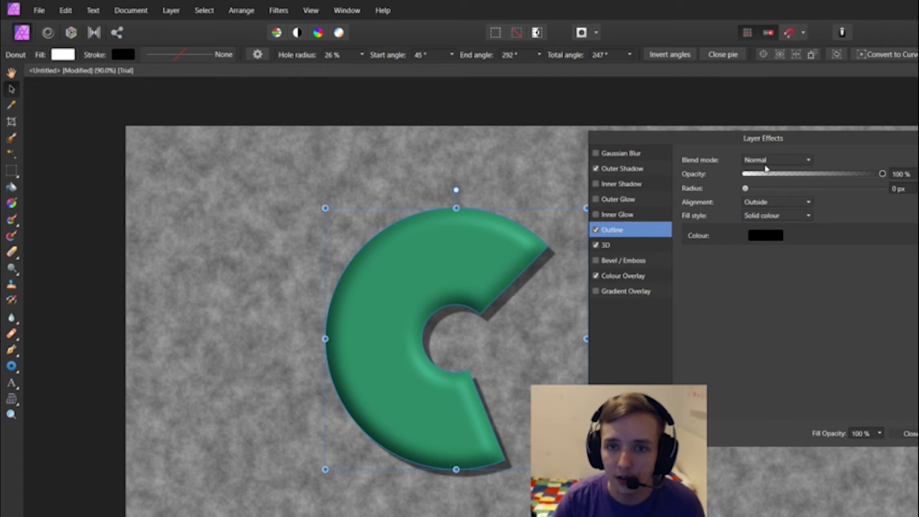
{"action": "left_click", "coordinate": [769, 237]}
{"action": "left_click_drag", "start_coordinate": [749, 334], "coordinate": [766, 314]}
{"action": "left_click", "coordinate": [869, 232]}
{"action": "left_click_drag", "start_coordinate": [745, 187], "coordinate": [811, 189]}
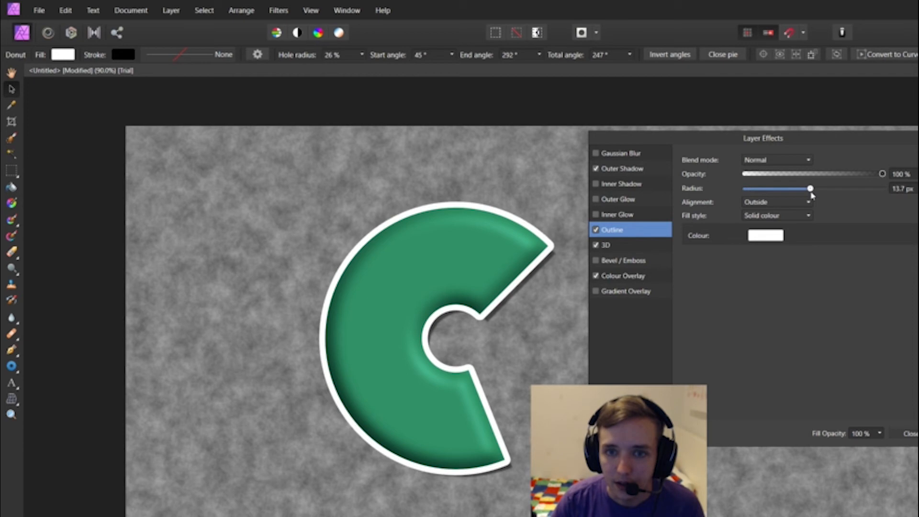
{"action": "left_click", "coordinate": [910, 434]}
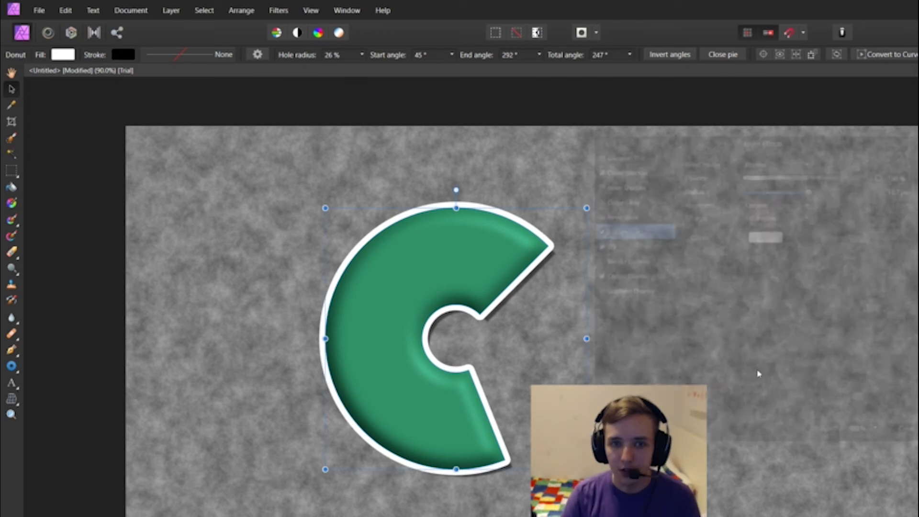
Enlarge the donut slightly and set its Outline effect radius to 7.4 px
{"action": "left_click_drag", "start_coordinate": [570, 223], "coordinate": [670, 236]}
{"action": "left_click", "coordinate": [918, 297]}
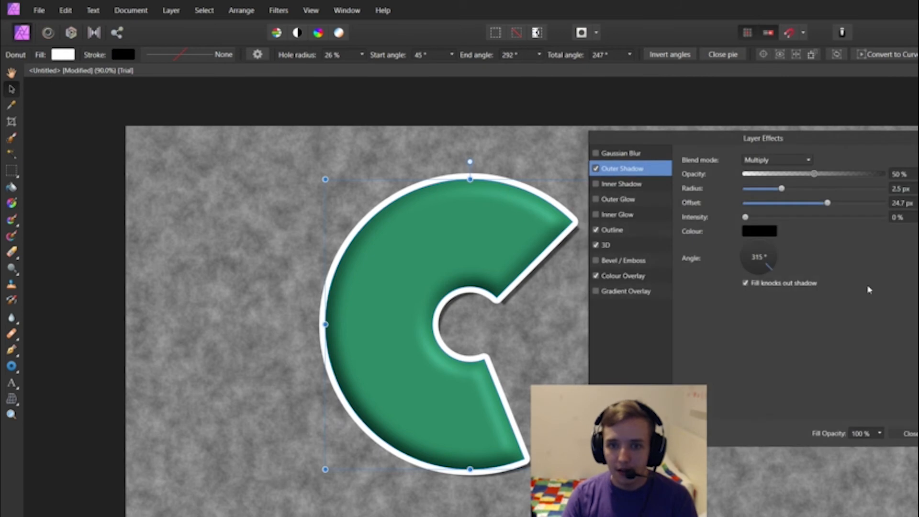
{"action": "left_click", "coordinate": [636, 233]}
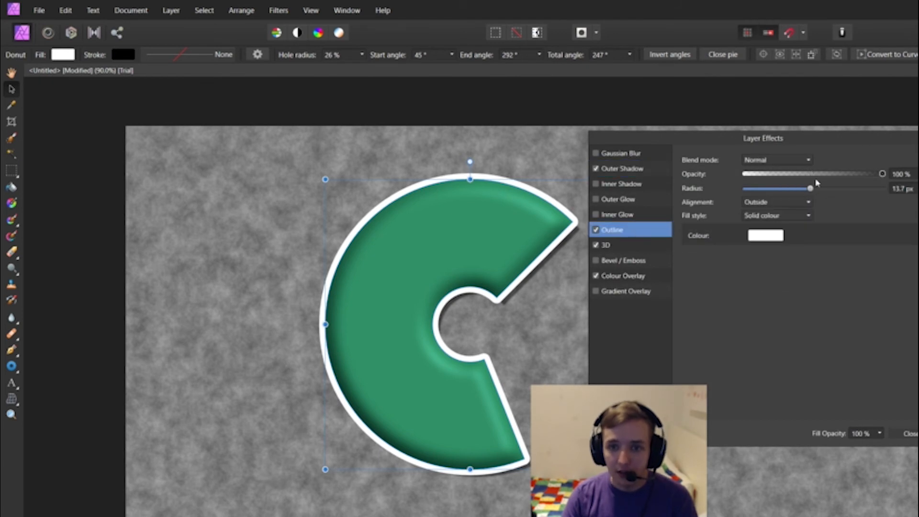
{"action": "mouse_move", "coordinate": [804, 193]}
{"action": "left_mouse_down"}
{"action": "mouse_move", "coordinate": [786, 192]}
{"action": "mouse_move", "coordinate": [797, 192]}
{"action": "left_mouse_up"}
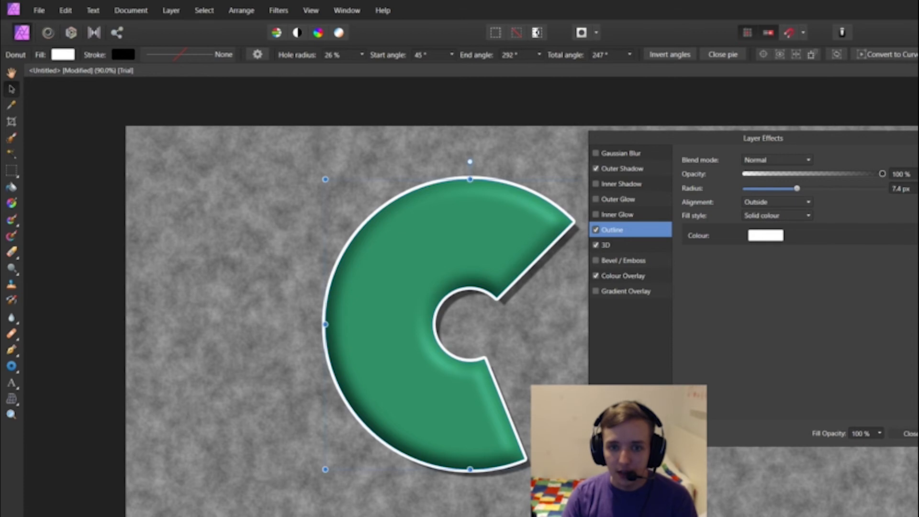
{"action": "left_click", "coordinate": [909, 436]}
Shrink the donut to about half its size and move it into the canvas's upper-left area
{"action": "left_click_drag", "start_coordinate": [615, 180], "coordinate": [481, 314]}
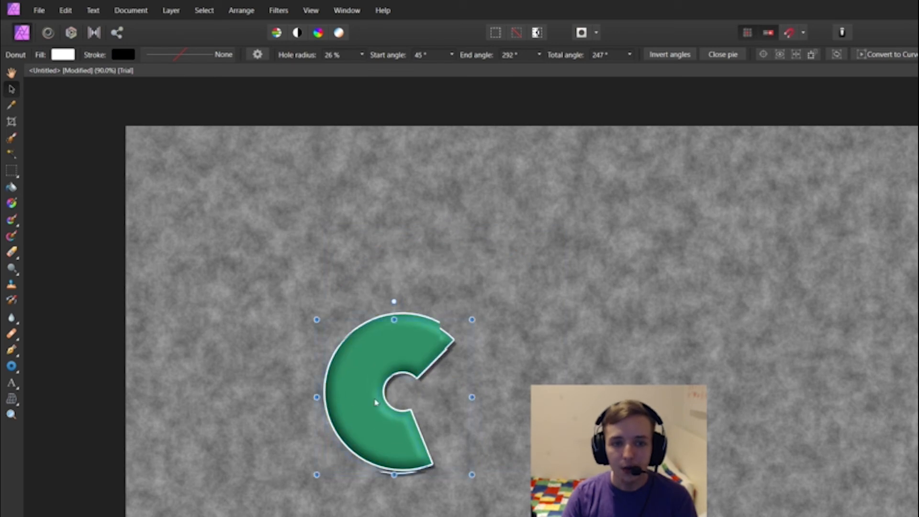
{"action": "left_click_drag", "start_coordinate": [429, 426], "coordinate": [341, 320]}
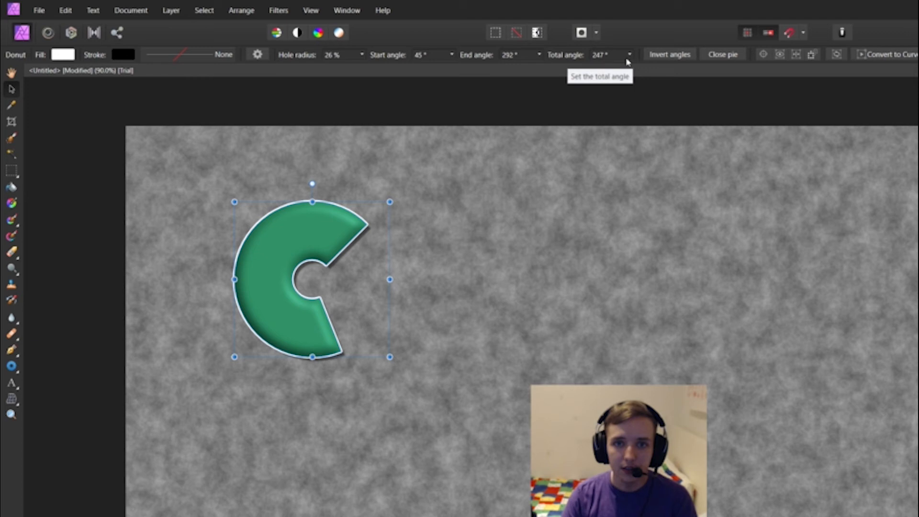
Set the donut's total angle to 301° and readjust its end and start angles so the opening faces right
{"action": "left_click", "coordinate": [630, 54]}
{"action": "mouse_move", "coordinate": [630, 68]}
{"action": "left_mouse_down"}
{"action": "mouse_move", "coordinate": [610, 68]}
{"action": "mouse_move", "coordinate": [645, 67]}
{"action": "left_mouse_up"}
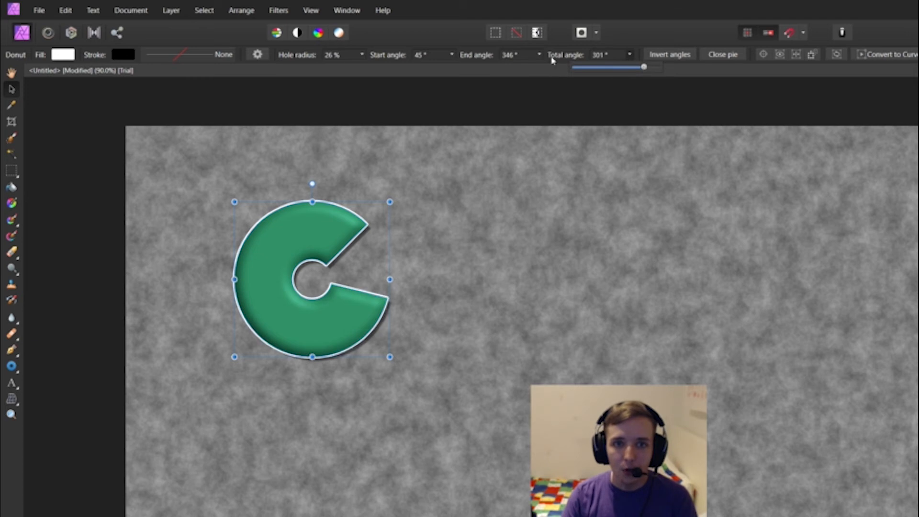
{"action": "left_click", "coordinate": [539, 55]}
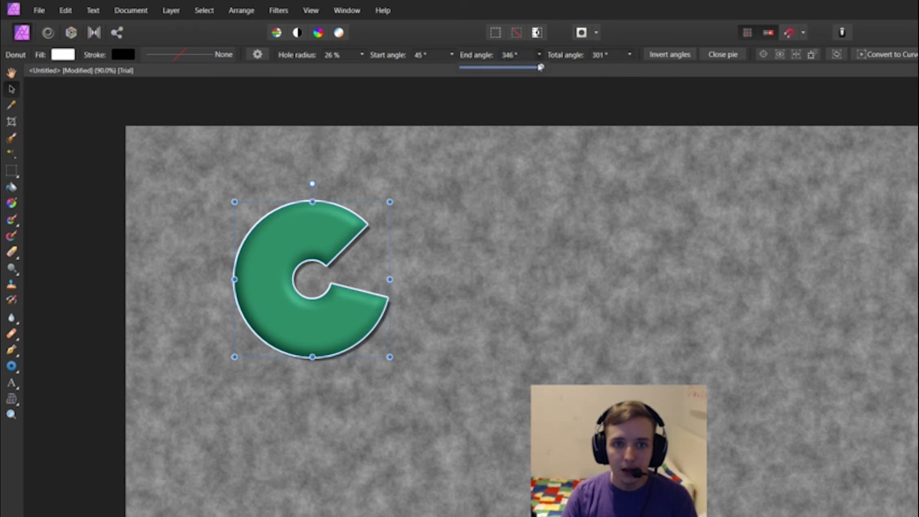
{"action": "left_click_drag", "start_coordinate": [498, 72], "coordinate": [475, 69]}
{"action": "left_click", "coordinate": [452, 55]}
{"action": "left_click_drag", "start_coordinate": [477, 70], "coordinate": [461, 81]}
{"action": "left_click", "coordinate": [553, 150]}
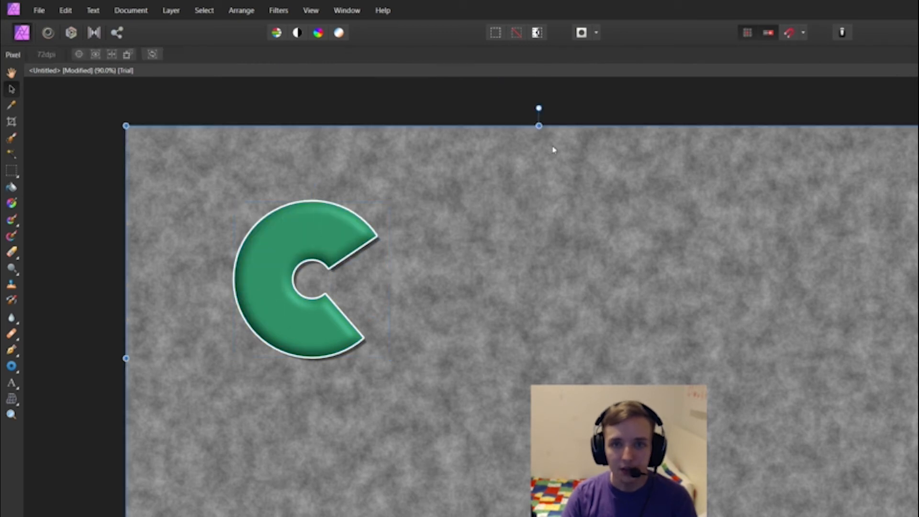
Add a new pixel layer and try to apply an equirectangular live projection to it
{"action": "key", "text": "Escape"}
{"action": "key", "text": "ctrl+shift+n"}
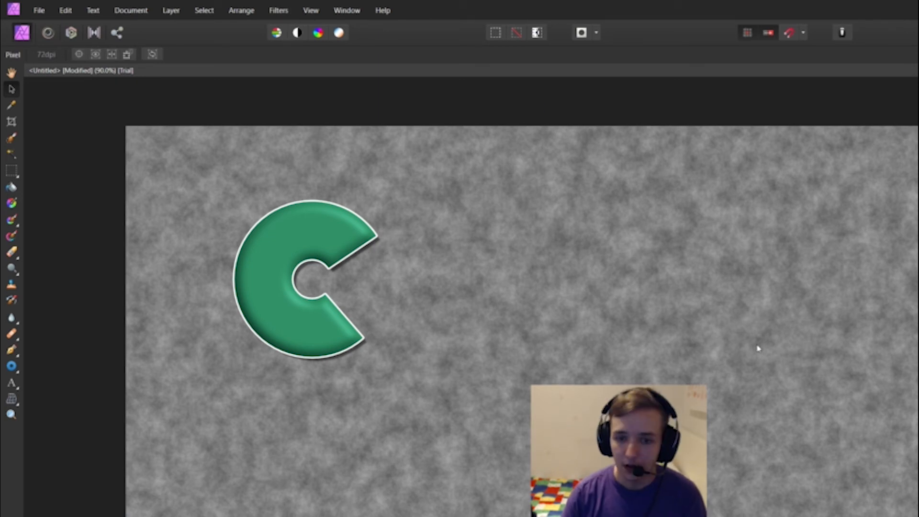
{"action": "left_click", "coordinate": [130, 10]}
{"action": "mouse_move", "coordinate": [168, 9]}
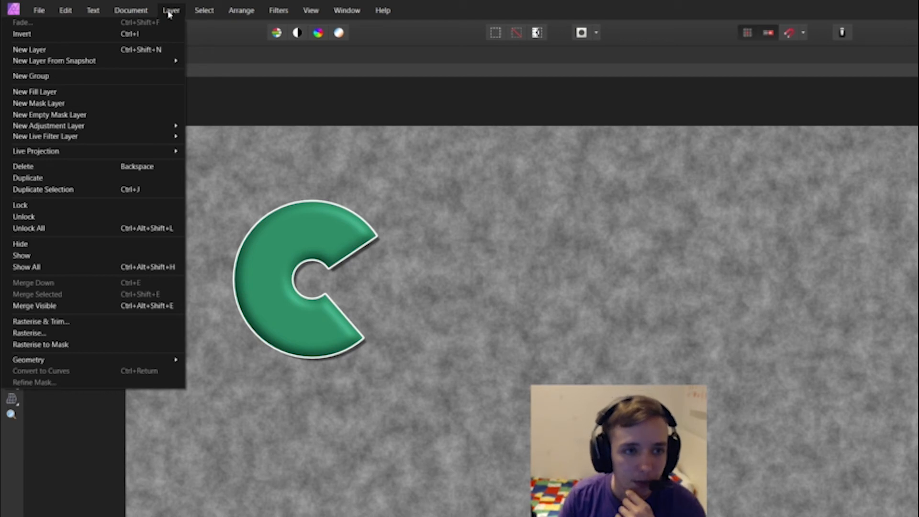
{"action": "mouse_move", "coordinate": [109, 156]}
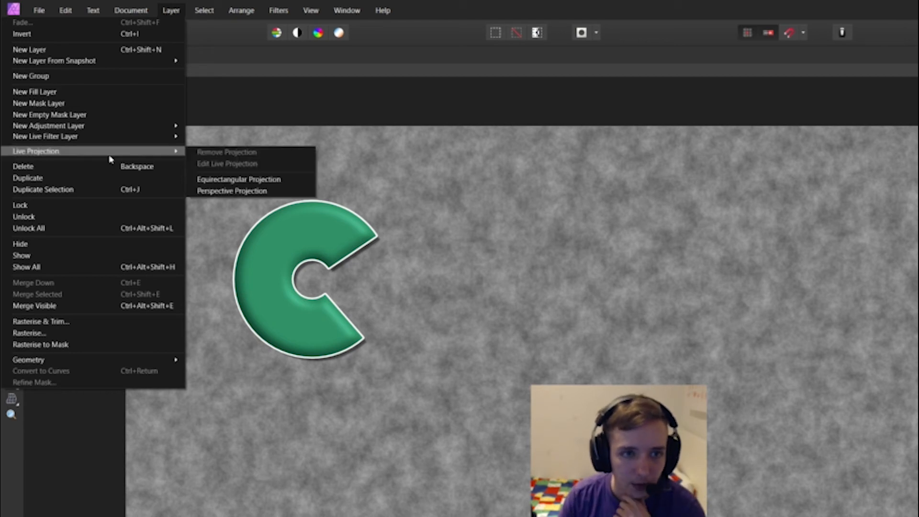
{"action": "left_click", "coordinate": [230, 180]}
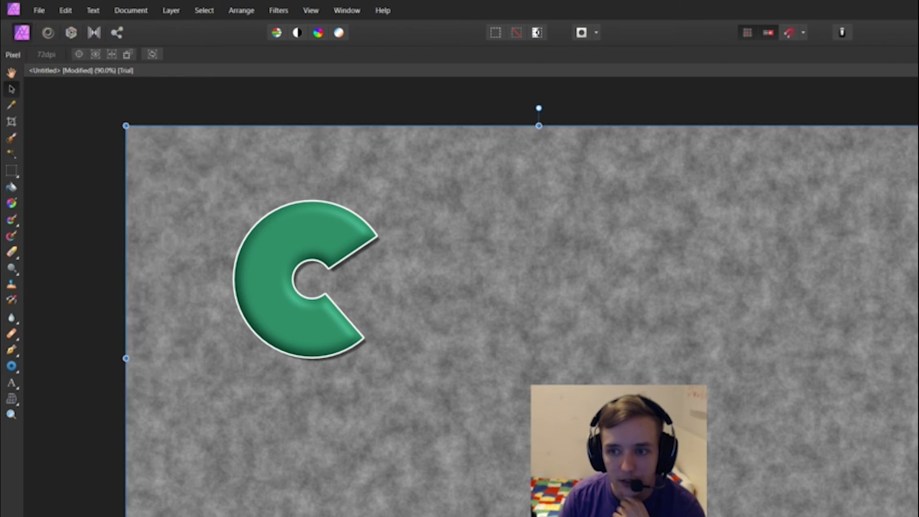
Apply an equirectangular live projection to the Perlin noise layer and set its heading to 177°
{"action": "left_click", "coordinate": [66, 11]}
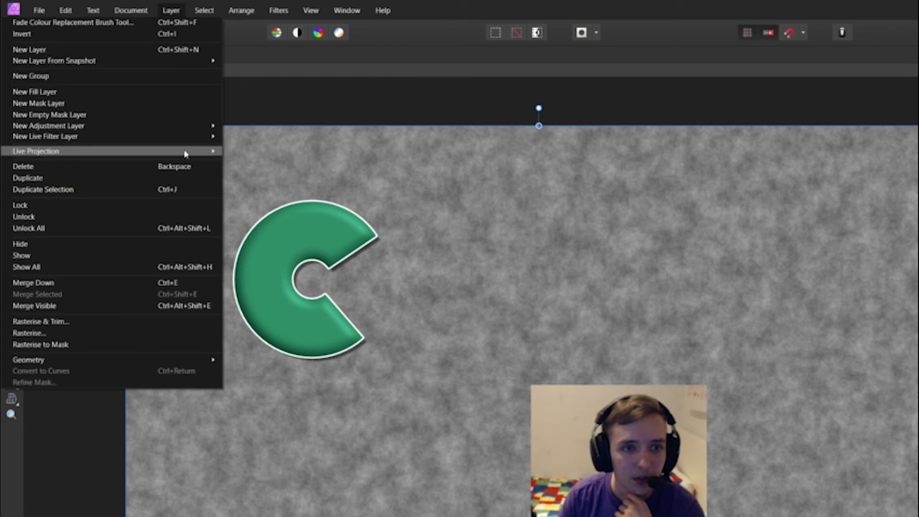
{"action": "mouse_move", "coordinate": [185, 151]}
{"action": "left_click", "coordinate": [294, 180]}
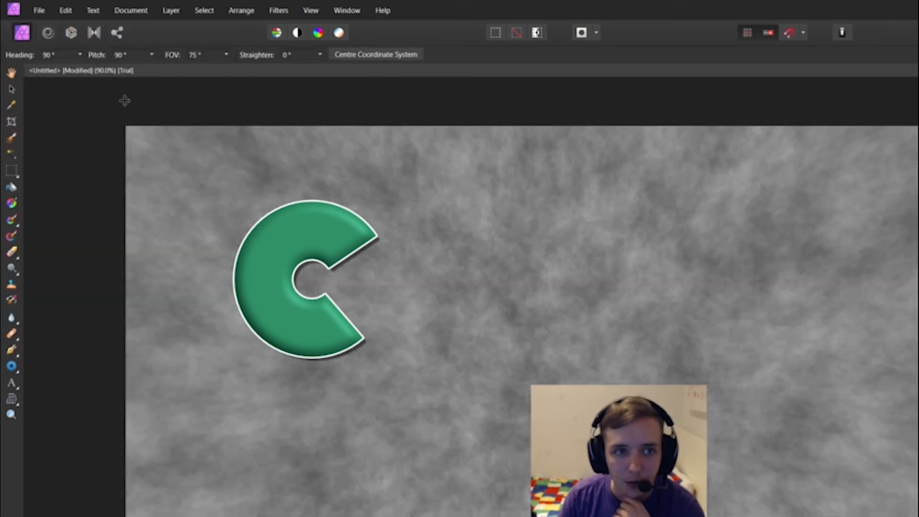
{"action": "left_click", "coordinate": [80, 54]}
{"action": "left_click_drag", "start_coordinate": [81, 67], "coordinate": [103, 71]}
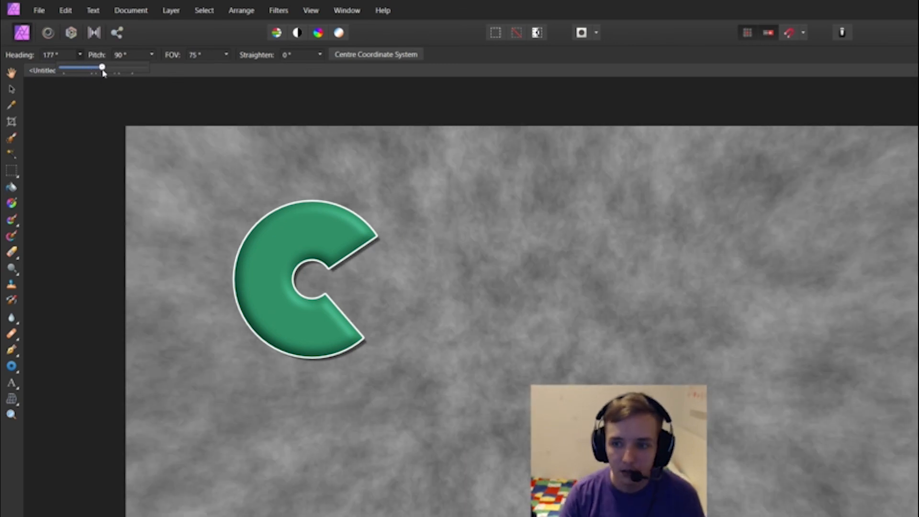
Paint a vertical white stroke near the canvas centre with a 24.6 px Paint Brush at 100 % opacity, flow and hardness
{"action": "key", "text": "b"}
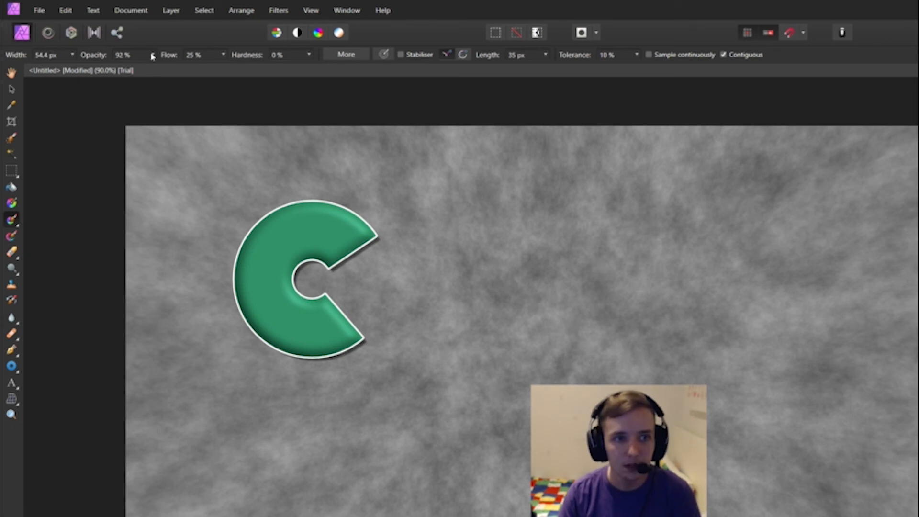
{"action": "left_click_drag", "start_coordinate": [152, 56], "coordinate": [178, 73]}
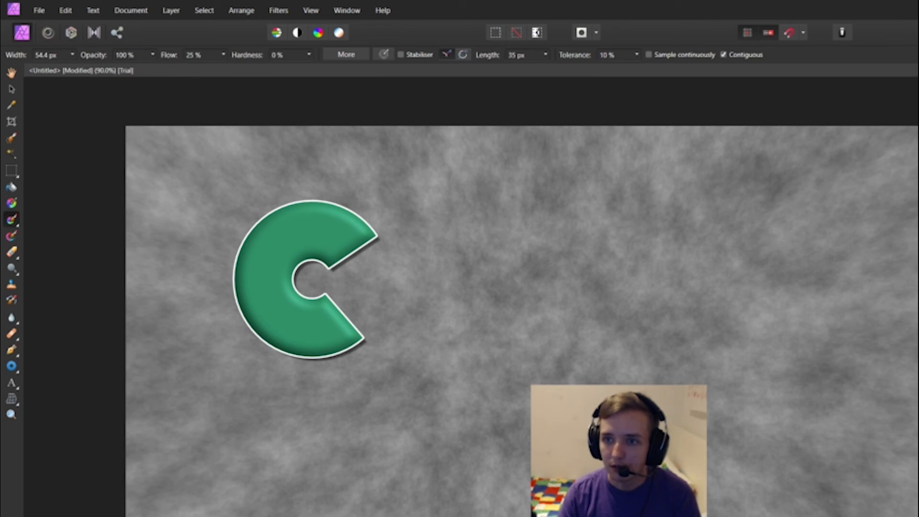
{"action": "left_click", "coordinate": [917, 230]}
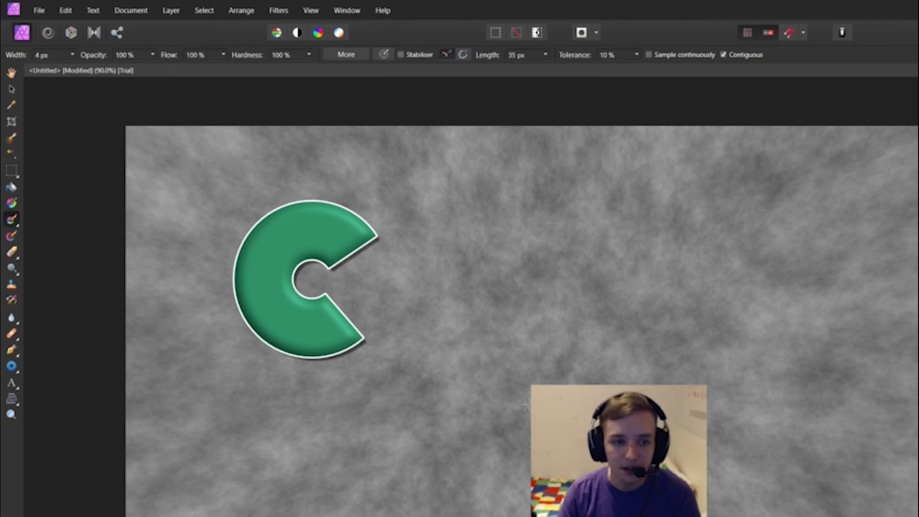
{"action": "key", "text": "bracketright"}
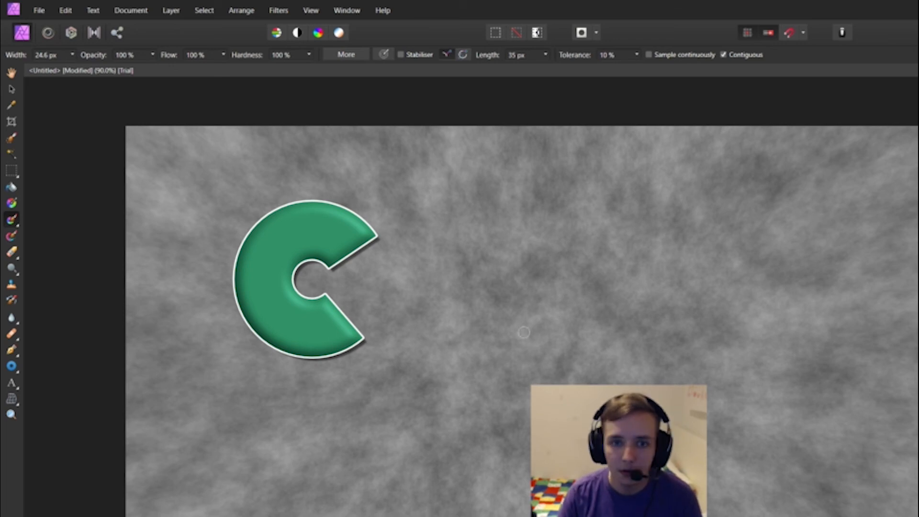
{"action": "left_click", "coordinate": [13, 221]}
{"action": "left_click", "coordinate": [69, 222]}
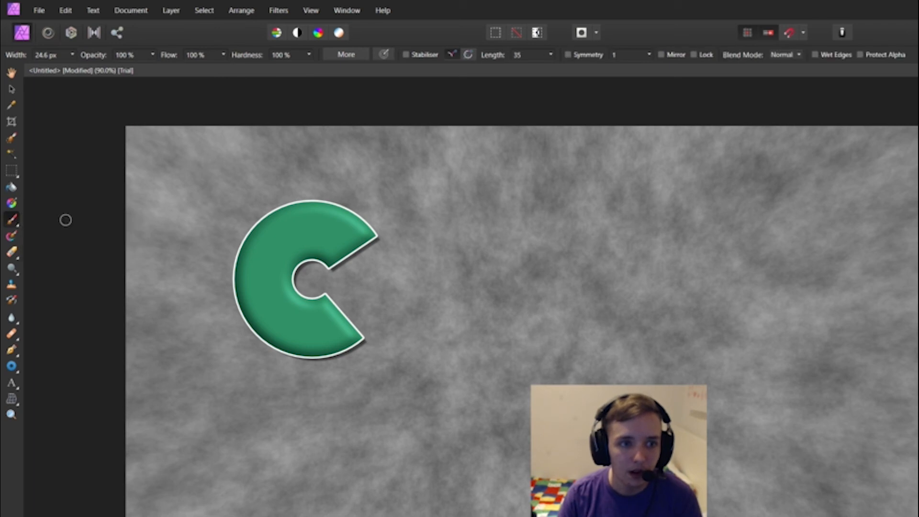
{"action": "left_click_drag", "start_coordinate": [549, 240], "coordinate": [566, 386]}
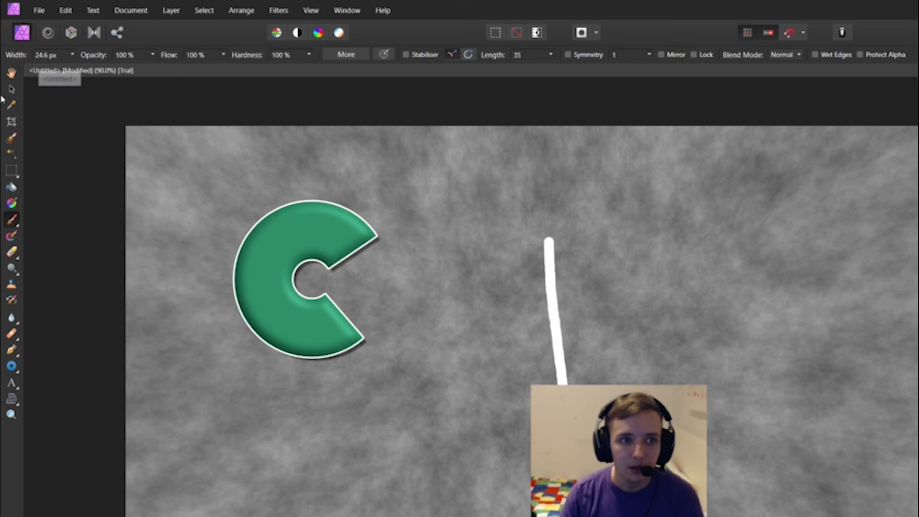
Edit the noise layer's live projection and rotate the view to heading 139.3° and pitch 80°
{"action": "left_click", "coordinate": [11, 73]}
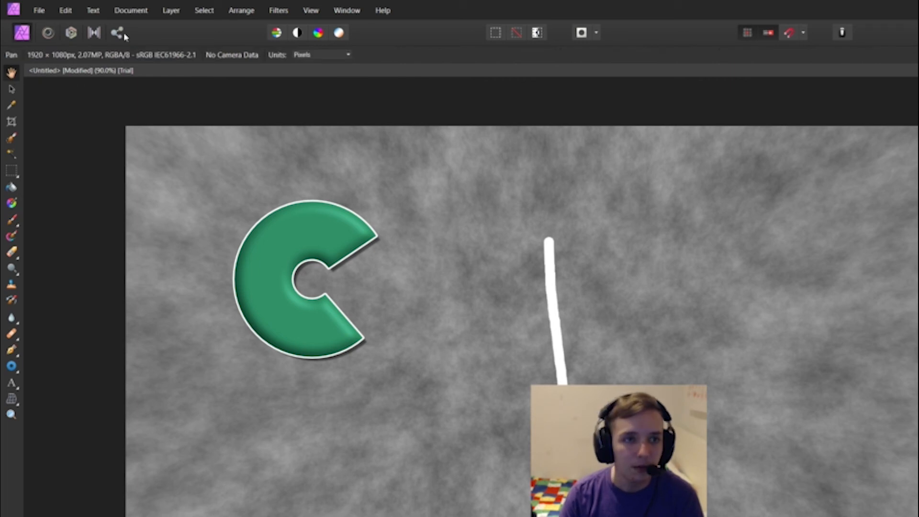
{"action": "left_click", "coordinate": [172, 10]}
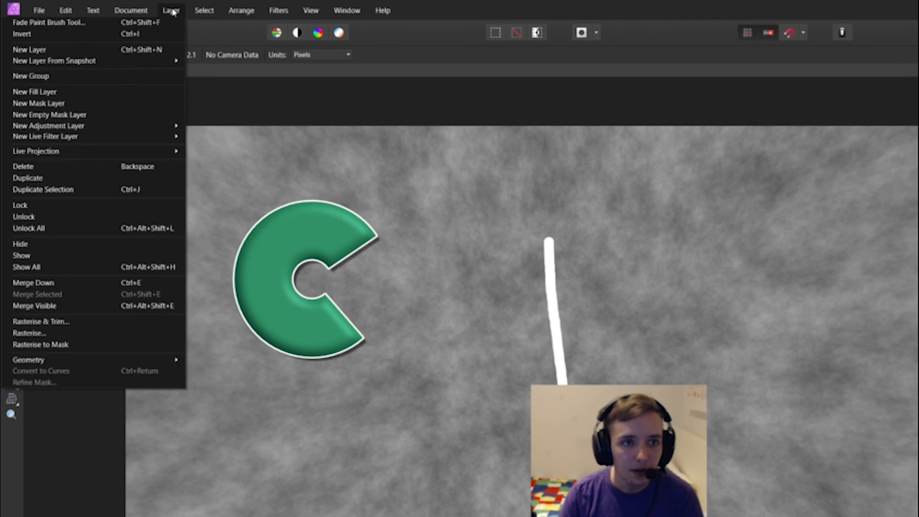
{"action": "mouse_move", "coordinate": [176, 152]}
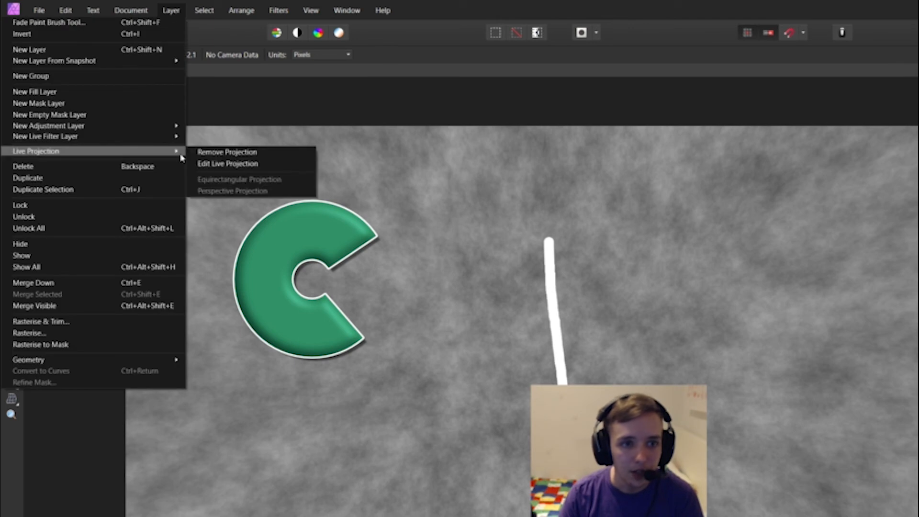
{"action": "left_click", "coordinate": [244, 165]}
{"action": "mouse_move", "coordinate": [643, 351]}
{"action": "left_mouse_down"}
{"action": "mouse_move", "coordinate": [601, 353]}
{"action": "mouse_move", "coordinate": [585, 314]}
{"action": "mouse_move", "coordinate": [732, 319]}
{"action": "mouse_move", "coordinate": [687, 332]}
{"action": "mouse_move", "coordinate": [614, 324]}
{"action": "mouse_move", "coordinate": [673, 332]}
{"action": "left_mouse_up"}
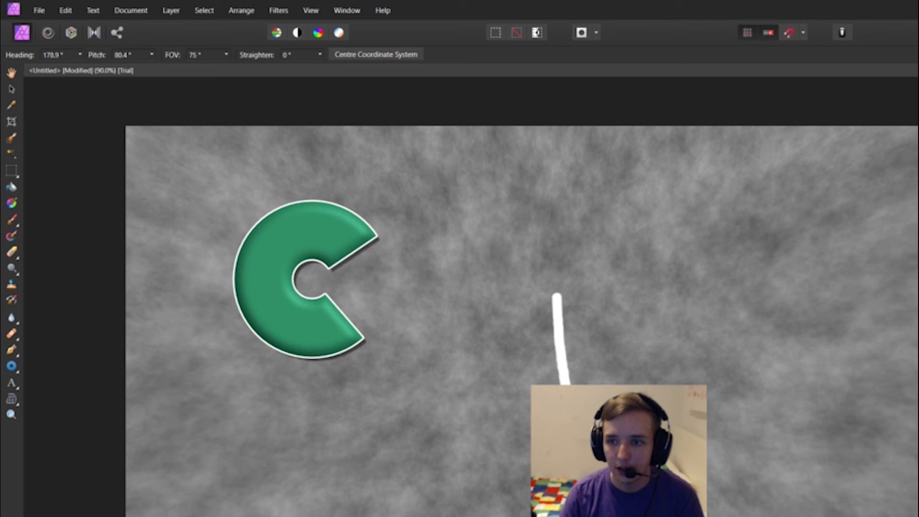
{"action": "mouse_move", "coordinate": [608, 389]}
{"action": "left_mouse_down"}
{"action": "mouse_move", "coordinate": [608, 351]}
{"action": "mouse_move", "coordinate": [680, 376]}
{"action": "mouse_move", "coordinate": [624, 393]}
{"action": "mouse_move", "coordinate": [586, 357]}
{"action": "mouse_move", "coordinate": [582, 380]}
{"action": "mouse_move", "coordinate": [718, 395]}
{"action": "mouse_move", "coordinate": [678, 415]}
{"action": "mouse_move", "coordinate": [517, 386]}
{"action": "mouse_move", "coordinate": [527, 402]}
{"action": "left_mouse_up"}
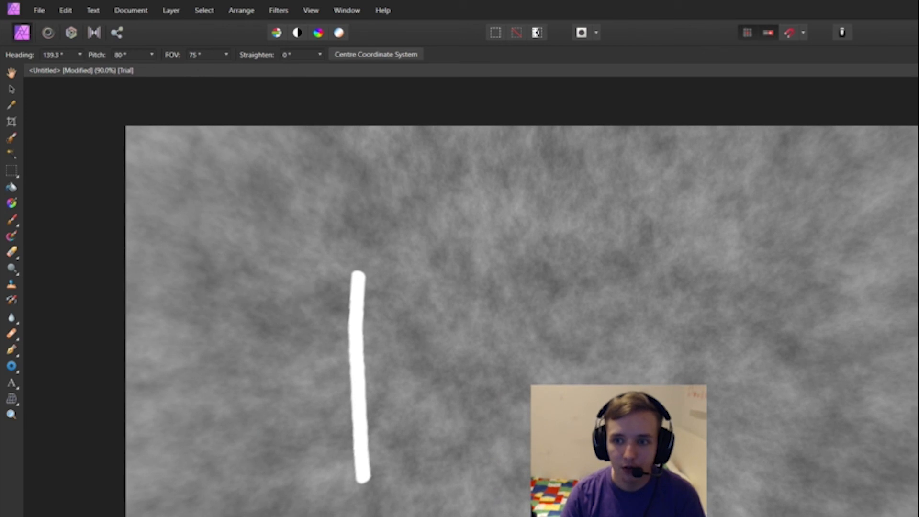
Paint white strokes that extend the vertical line into a rectangle with a short stem below it
{"action": "key", "text": "b"}
{"action": "mouse_move", "coordinate": [358, 275]}
{"action": "left_mouse_down"}
{"action": "mouse_move", "coordinate": [697, 281]}
{"action": "mouse_move", "coordinate": [692, 385]}
{"action": "left_mouse_up"}
{"action": "left_click_drag", "start_coordinate": [692, 479], "coordinate": [353, 490]}
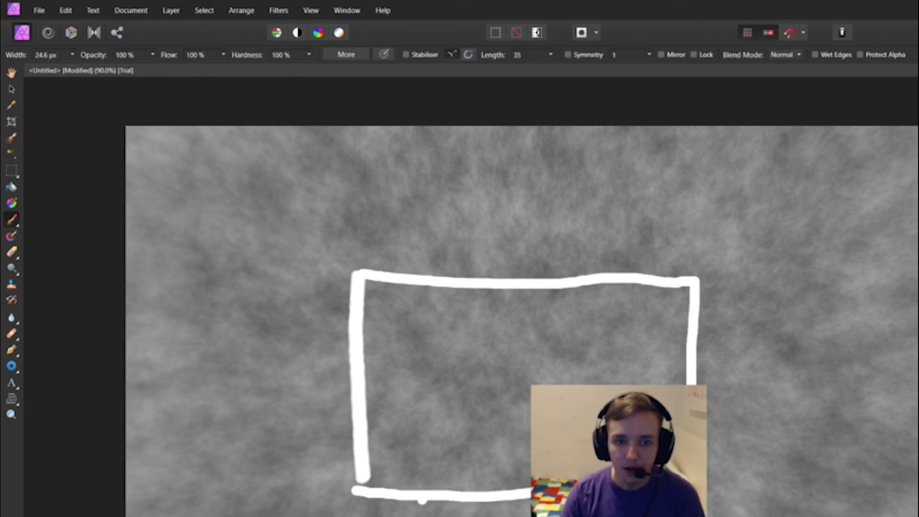
{"action": "left_click_drag", "start_coordinate": [500, 501], "coordinate": [502, 516]}
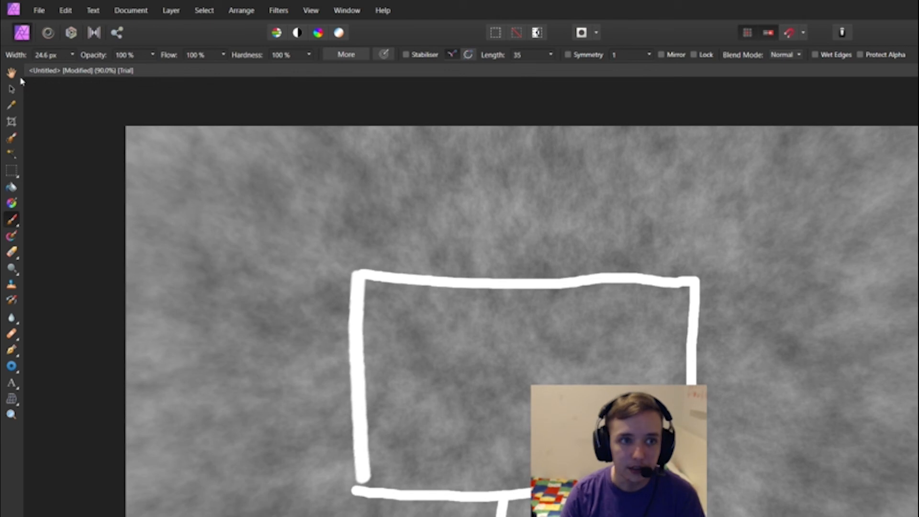
Reopen the live projection for editing and rotate the view to heading 145.1° and pitch 27.2°
{"action": "left_click", "coordinate": [169, 10]}
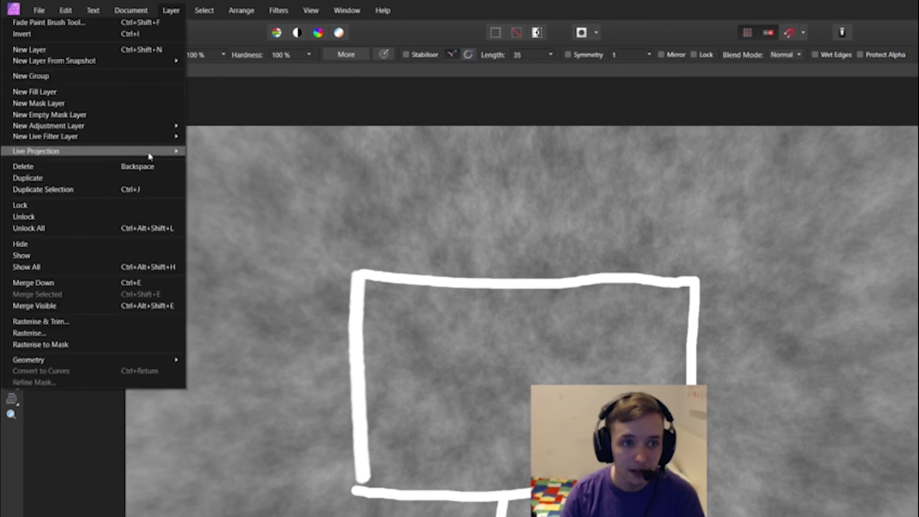
{"action": "mouse_move", "coordinate": [150, 155]}
{"action": "left_click", "coordinate": [219, 168]}
{"action": "left_click_drag", "start_coordinate": [734, 451], "coordinate": [722, 314]}
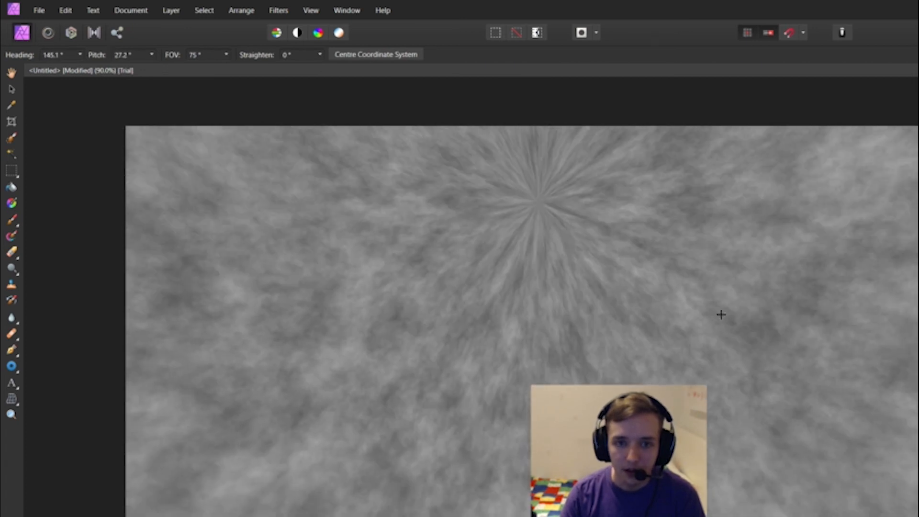
Paint a large white rectangle around the noise's converging point with the Paint Brush, plus lines running outward from its corners like room edges
{"action": "left_click", "coordinate": [11, 221]}
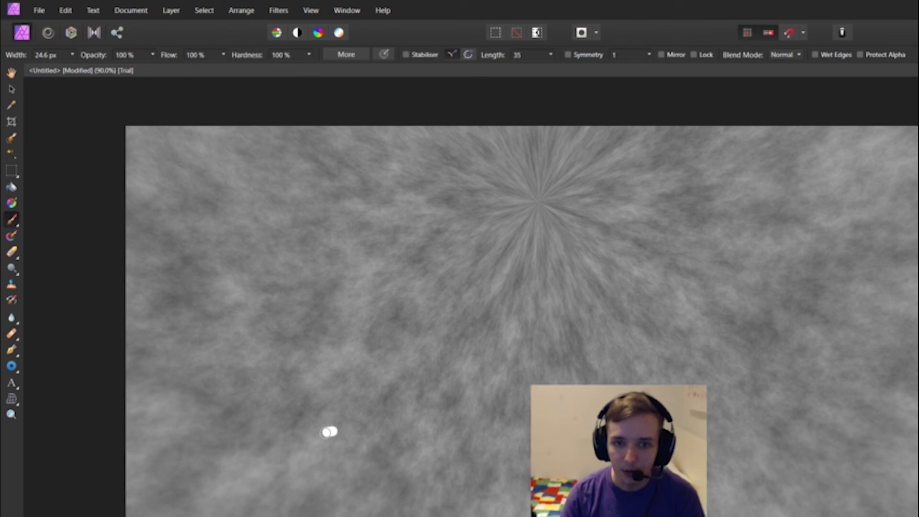
{"action": "mouse_move", "coordinate": [329, 432]}
{"action": "left_mouse_down"}
{"action": "mouse_move", "coordinate": [833, 401]}
{"action": "mouse_move", "coordinate": [809, 163]}
{"action": "mouse_move", "coordinate": [628, 154]}
{"action": "mouse_move", "coordinate": [285, 169]}
{"action": "mouse_move", "coordinate": [317, 435]}
{"action": "left_mouse_up"}
{"action": "left_click_drag", "start_coordinate": [282, 173], "coordinate": [57, 97]}
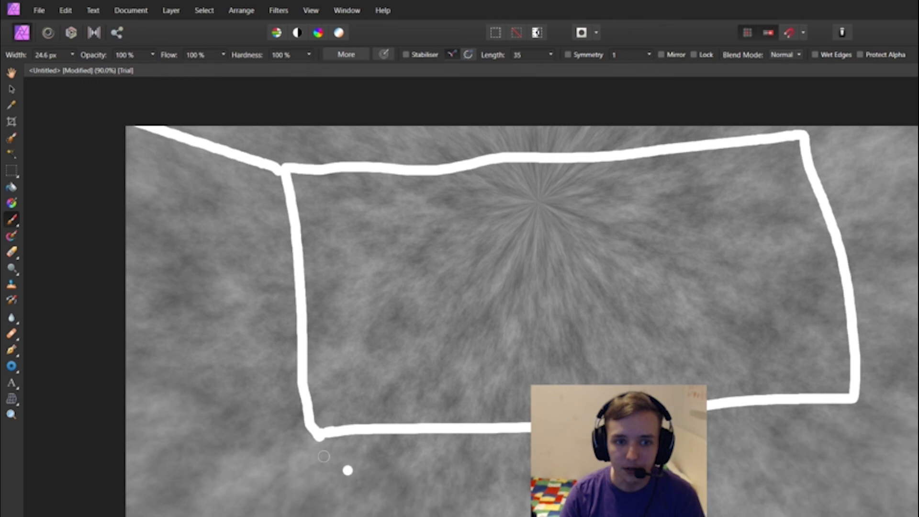
{"action": "left_click_drag", "start_coordinate": [311, 427], "coordinate": [129, 516]}
{"action": "left_click_drag", "start_coordinate": [855, 398], "coordinate": [917, 476]}
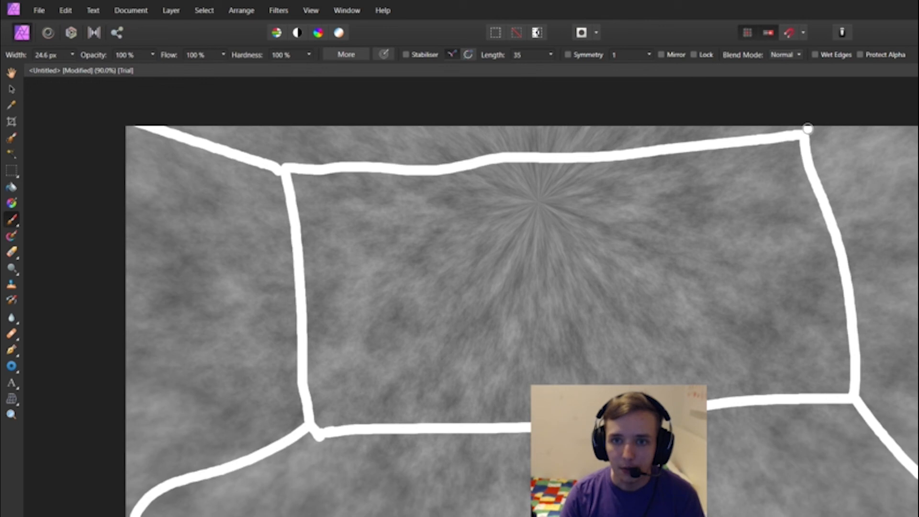
Remove the live projection from the painted noise layer to return it to its flat view
{"action": "left_click", "coordinate": [64, 10]}
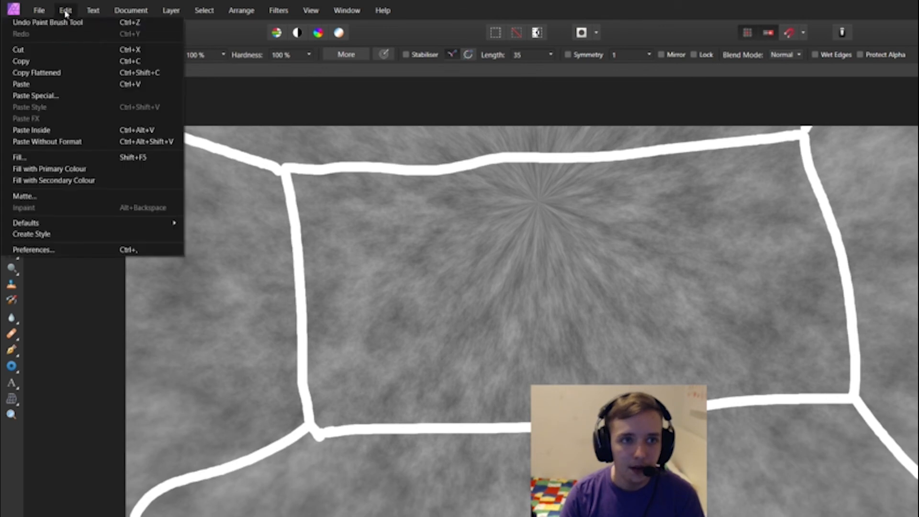
{"action": "mouse_move", "coordinate": [165, 10]}
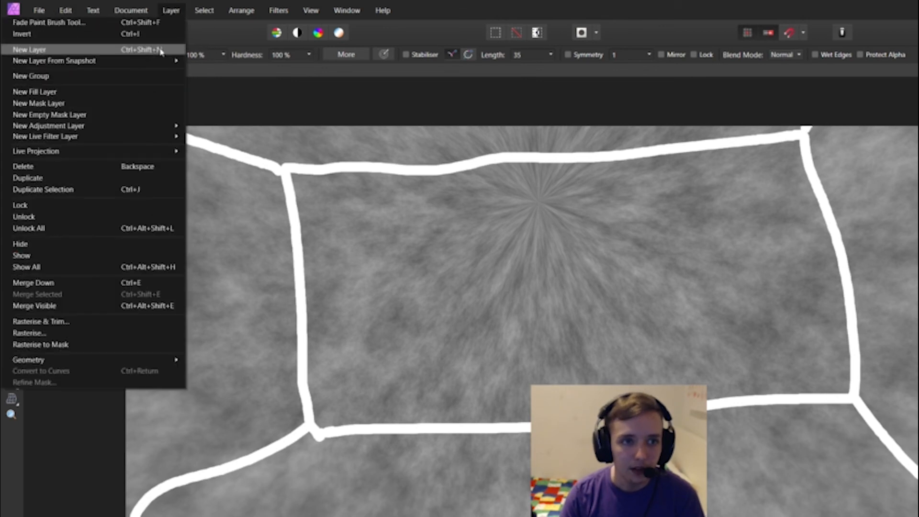
{"action": "mouse_move", "coordinate": [157, 152]}
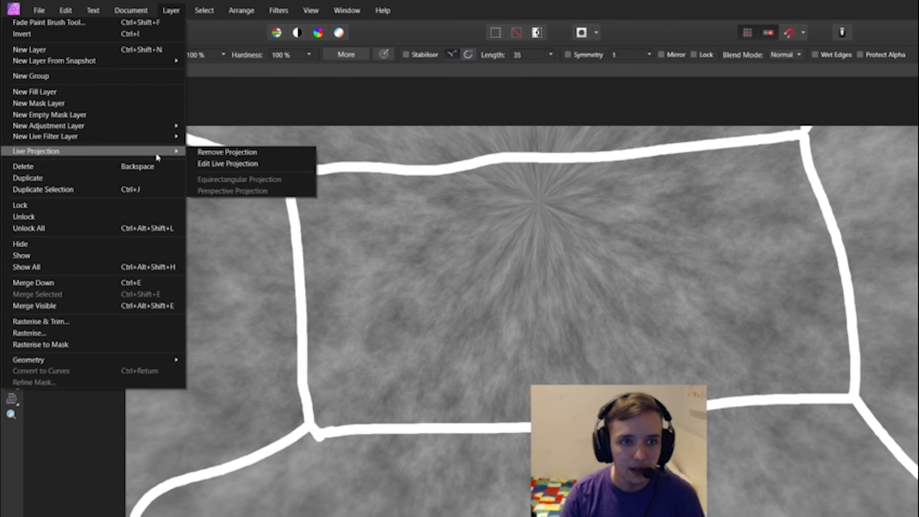
{"action": "left_click", "coordinate": [231, 165]}
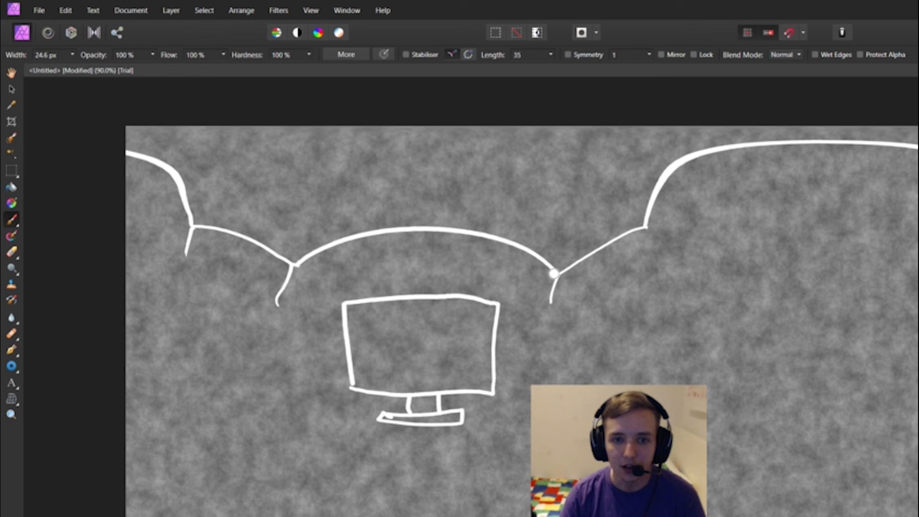
Paint four long white vertical strokes down from the corners of the curved ceiling outline, two on each side of the monitor drawing
{"action": "left_click_drag", "start_coordinate": [556, 275], "coordinate": [531, 407]}
{"action": "mouse_move", "coordinate": [278, 259]}
{"action": "left_mouse_down"}
{"action": "mouse_move", "coordinate": [273, 337]}
{"action": "mouse_move", "coordinate": [294, 433]}
{"action": "left_mouse_up"}
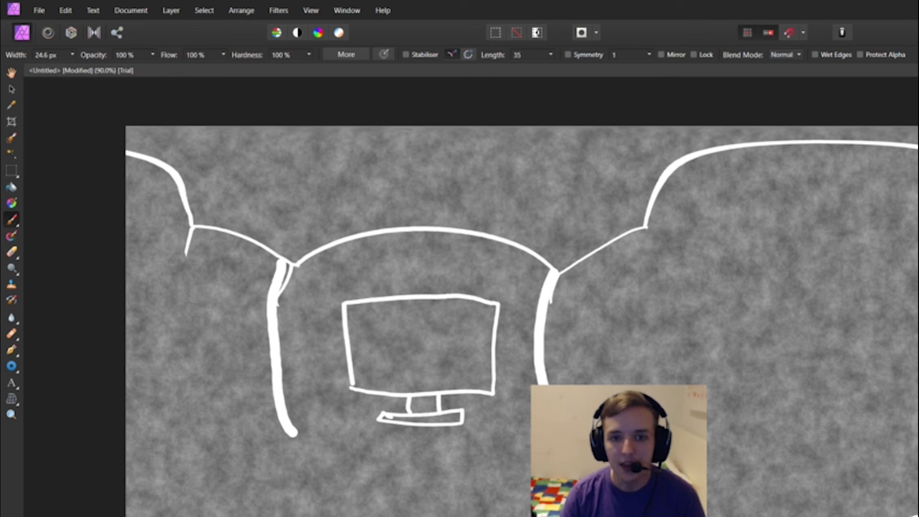
{"action": "mouse_move", "coordinate": [646, 211]}
{"action": "left_mouse_down"}
{"action": "mouse_move", "coordinate": [650, 261]}
{"action": "mouse_move", "coordinate": [728, 502]}
{"action": "left_mouse_up"}
{"action": "left_click_drag", "start_coordinate": [170, 214], "coordinate": [156, 498]}
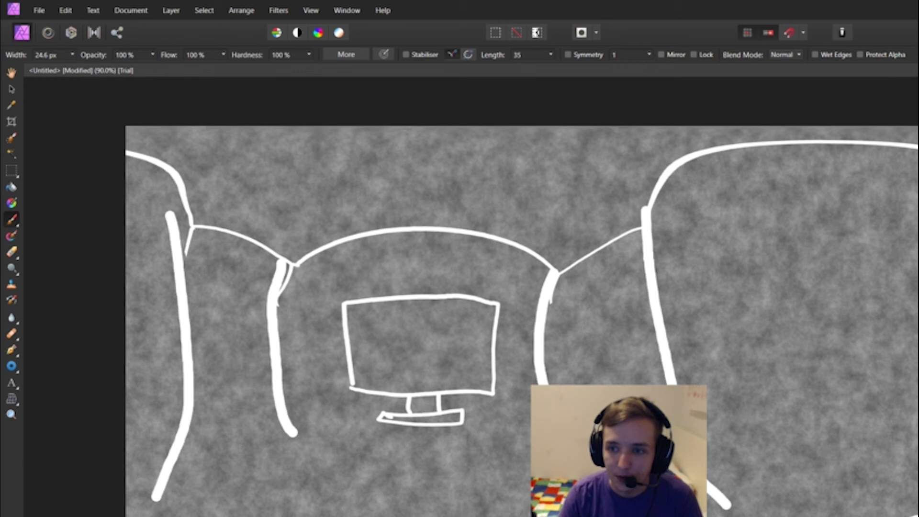
Start a Halftone filter on the clean Perlin noise layer, lowering the contrast and greatly enlarging the cell size
{"action": "left_click", "coordinate": [279, 10]}
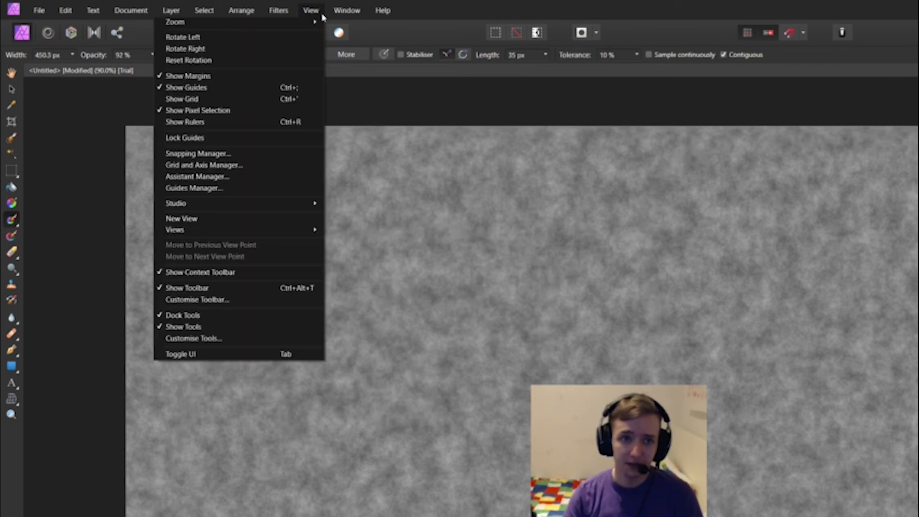
{"action": "mouse_move", "coordinate": [278, 10]}
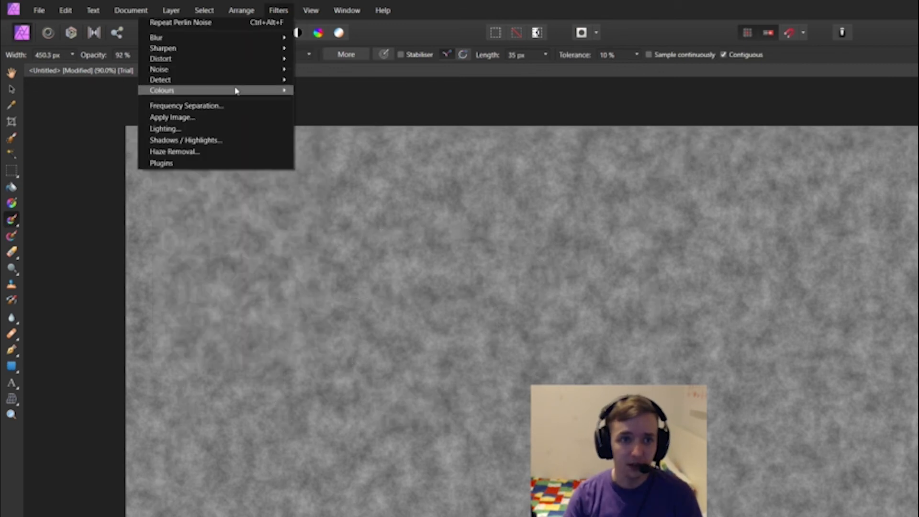
{"action": "mouse_move", "coordinate": [236, 90]}
{"action": "left_click", "coordinate": [70, 267]}
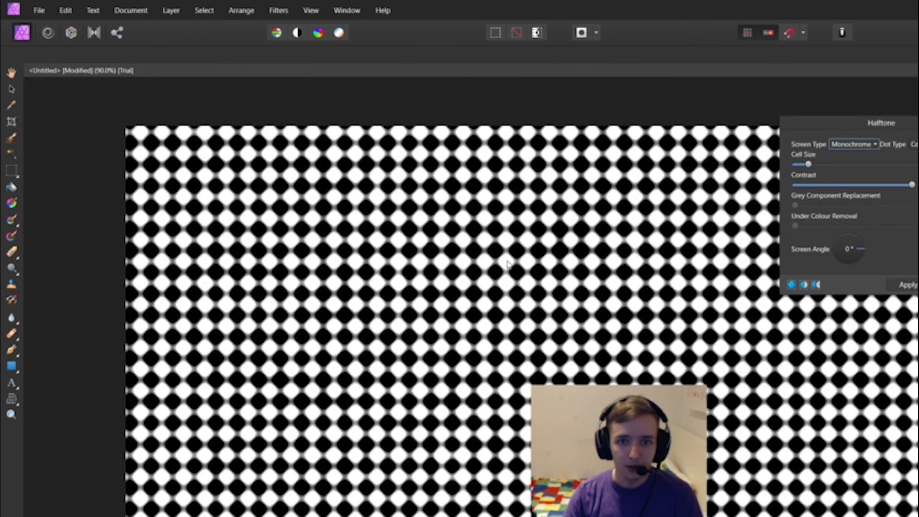
{"action": "left_click_drag", "start_coordinate": [842, 185], "coordinate": [882, 186]}
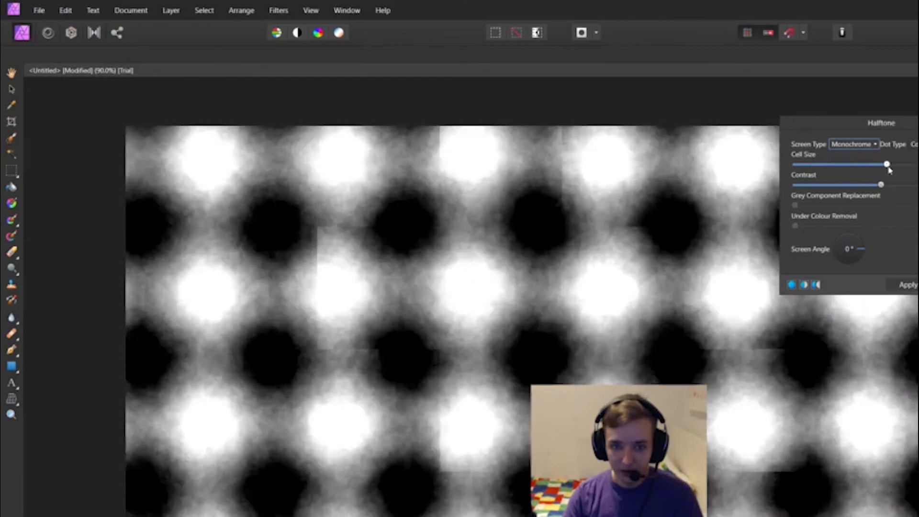